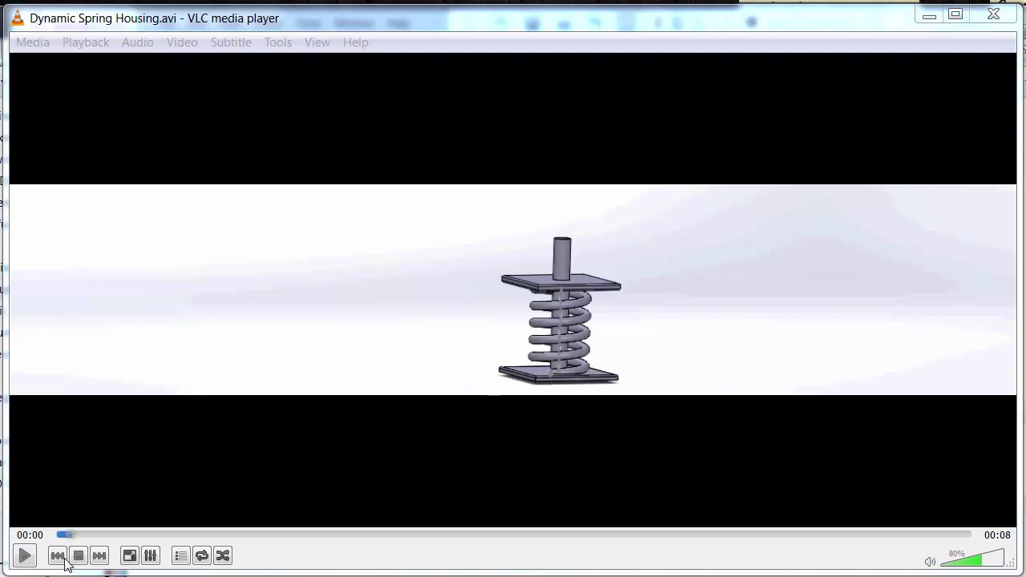
# Step: Play Dynamic Spring Housing.avi in VLC media player
pyautogui.click(25, 556)
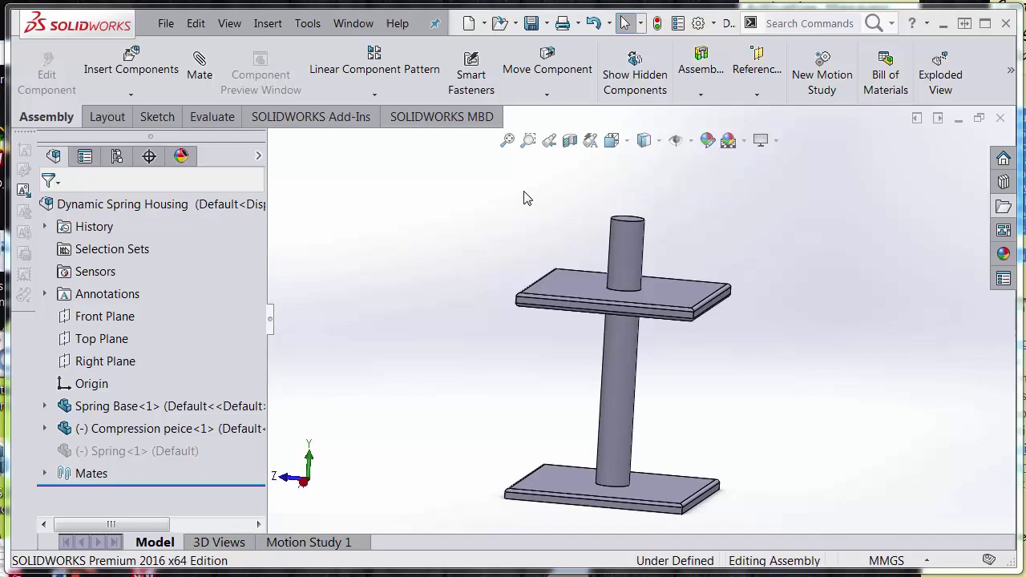
# Step: Confirm the fully defined Spring Base won't move, then slide Compression peice slightly down the shaft
pyautogui.moveTo(687, 331); pyautogui.dragTo(794, 413, button='middle')
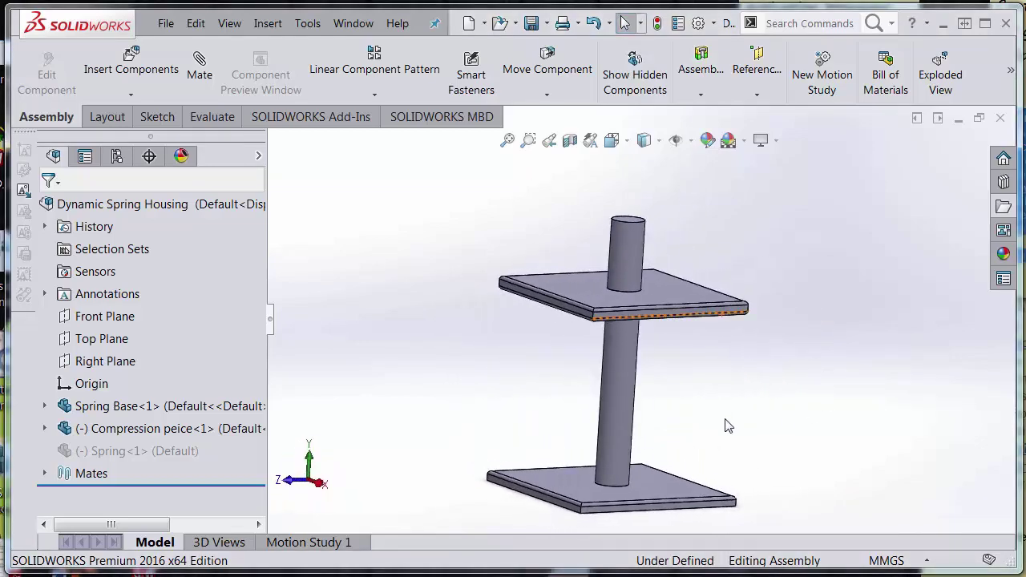
pyautogui.click(653, 479)
pyautogui.click(617, 432)
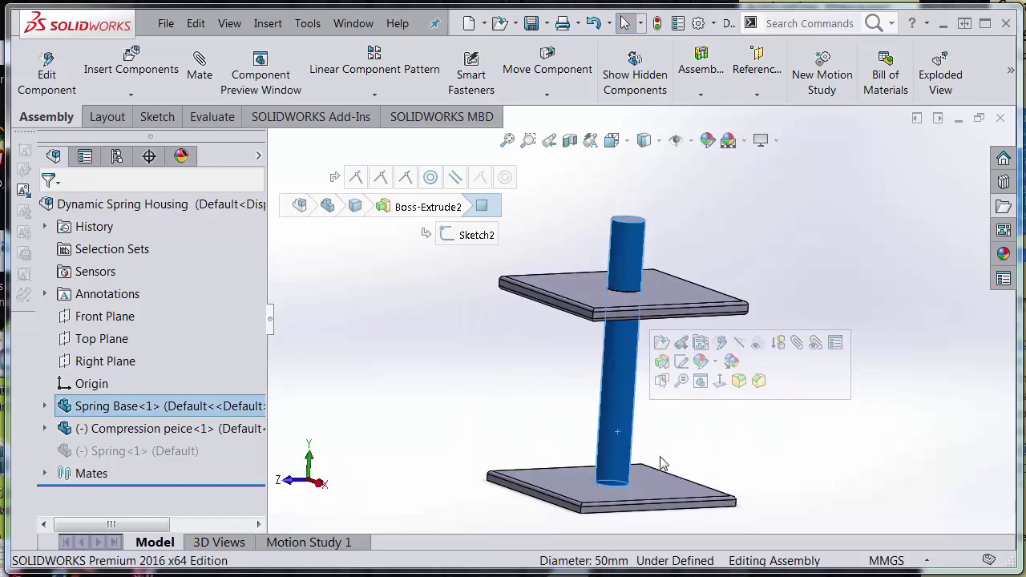
pyautogui.click(720, 456)
pyautogui.moveTo(667, 485); pyautogui.dragTo(483, 489)
pyautogui.moveTo(606, 292); pyautogui.dragTo(601, 319)
pyautogui.click(766, 373)
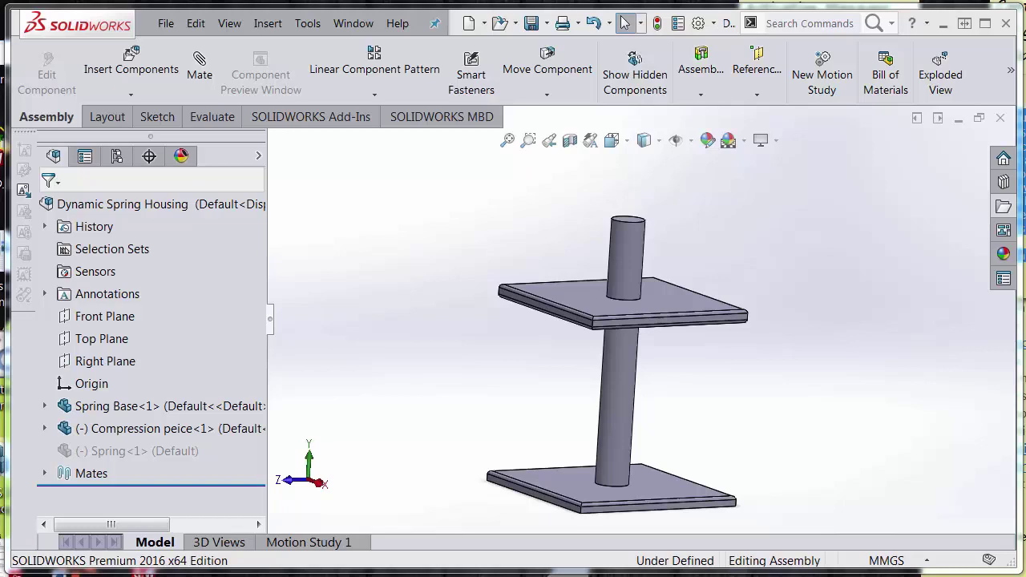
# Step: Create a new part and switch its unit system to IPS (inches)
pyautogui.click(468, 24)
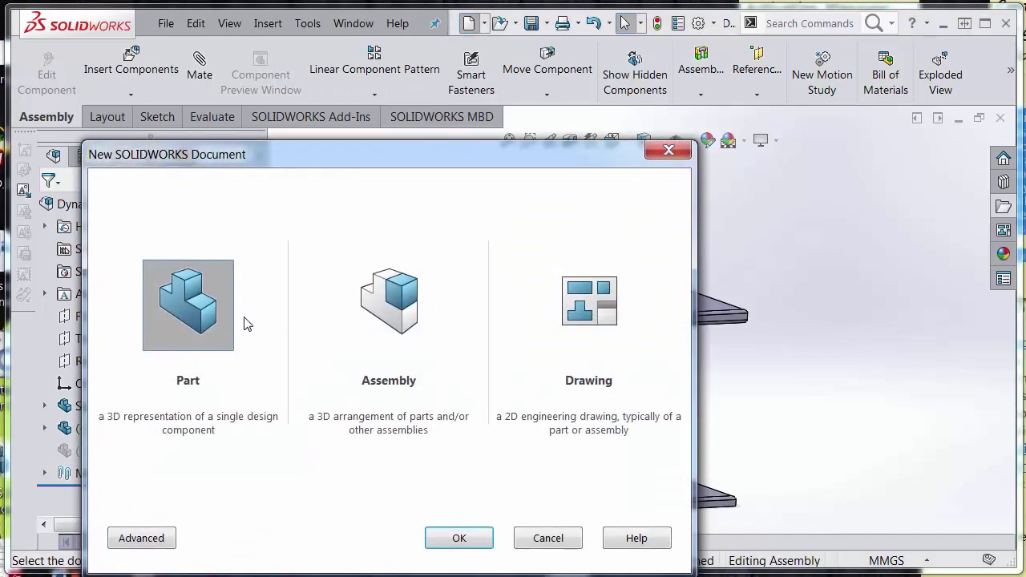
pyautogui.click(458, 537)
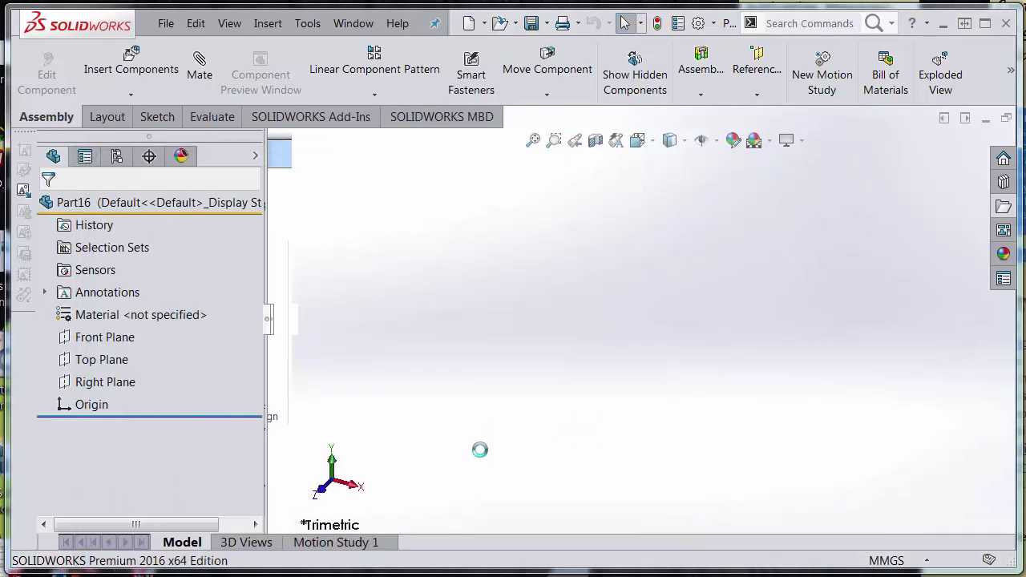
pyautogui.rightClick(152, 337)
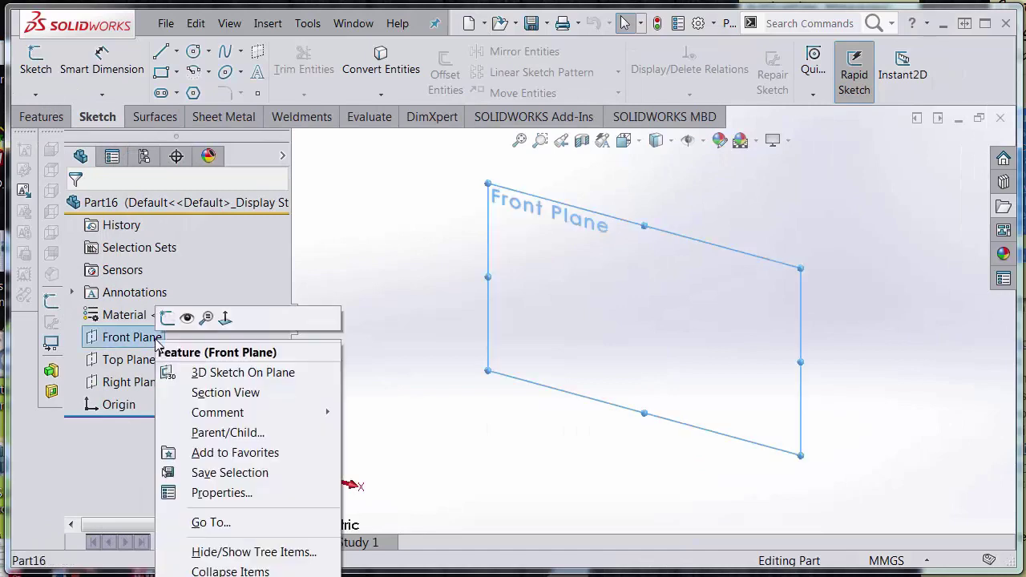
pyautogui.click(169, 316)
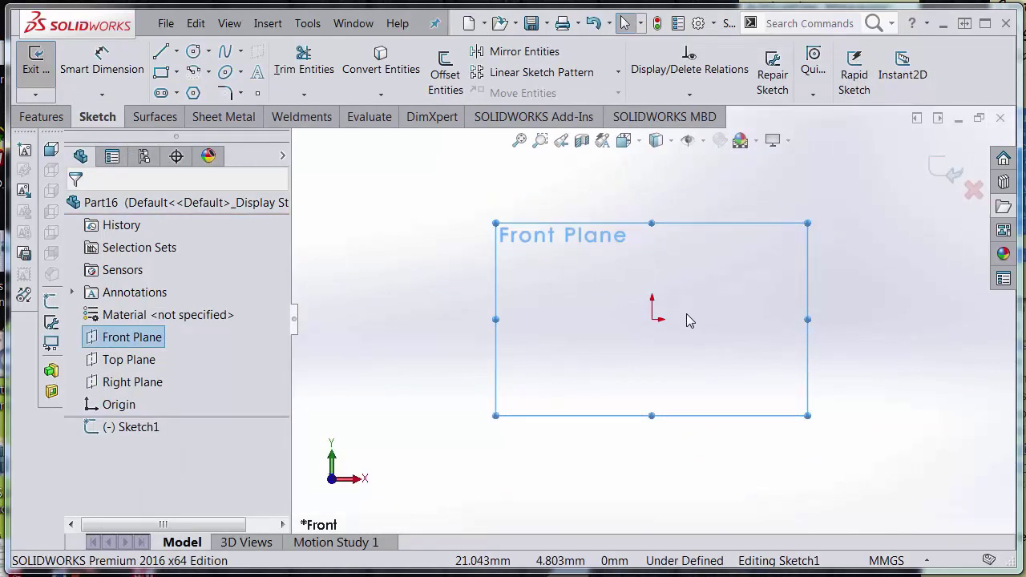
pyautogui.click(887, 560)
pyautogui.click(878, 508)
# Step: Sketch a vertical line rising from the origin on the Front Plane
pyautogui.hotkey('ctrl', 'z')
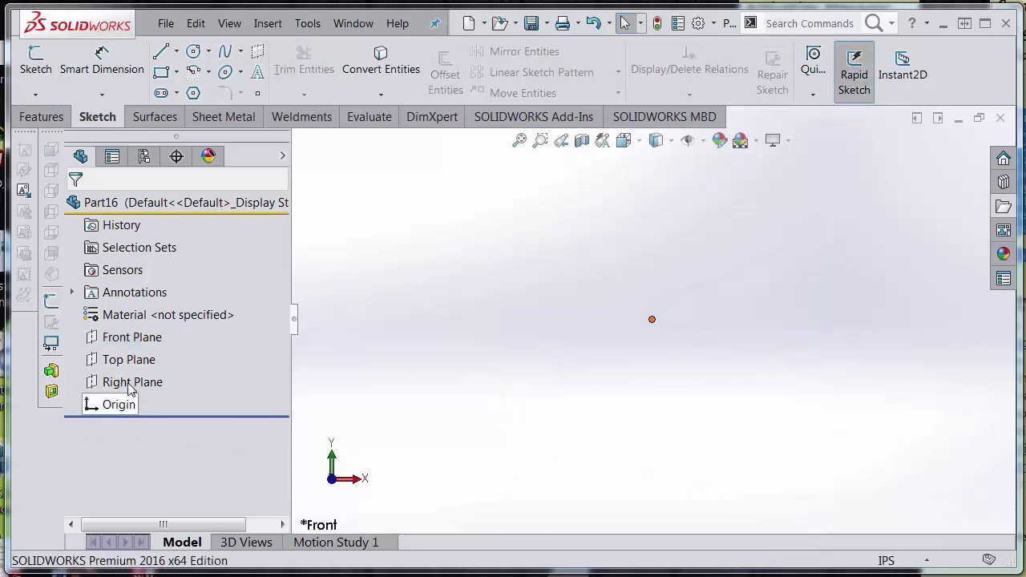
pyautogui.rightClick(132, 337)
pyautogui.click(141, 315)
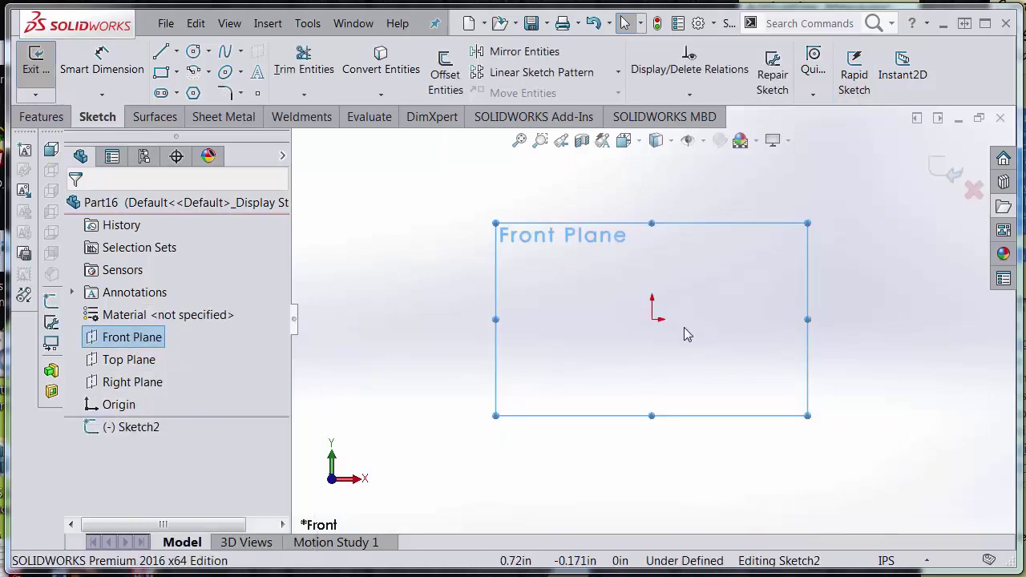
pyautogui.press('l')
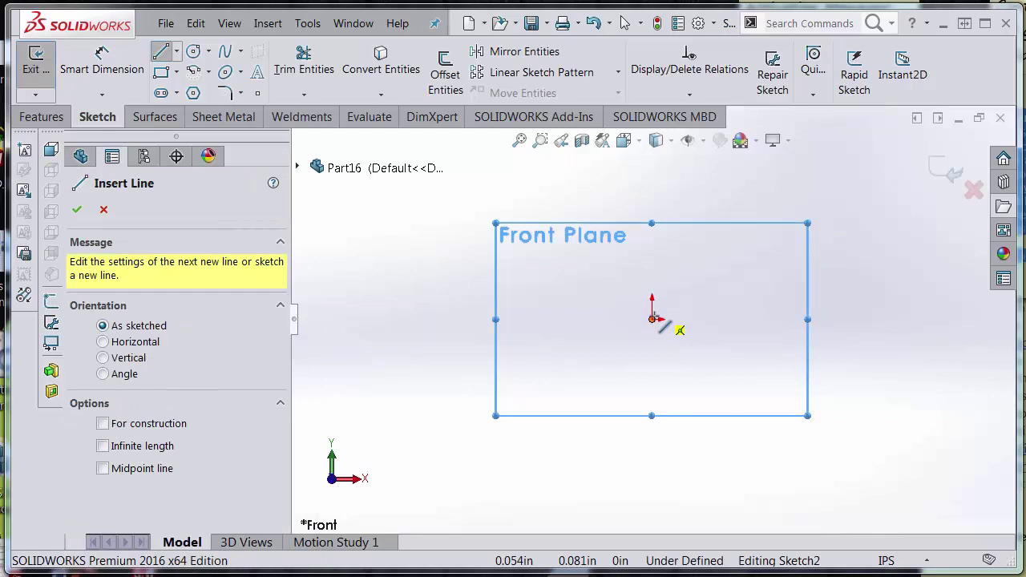
pyautogui.click(653, 319)
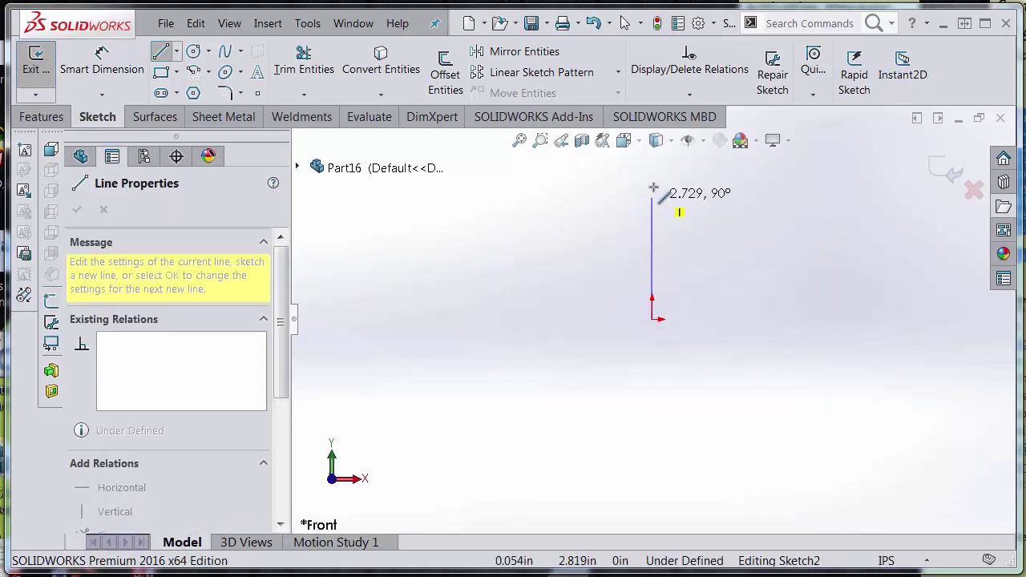
pyautogui.doubleClick(652, 185)
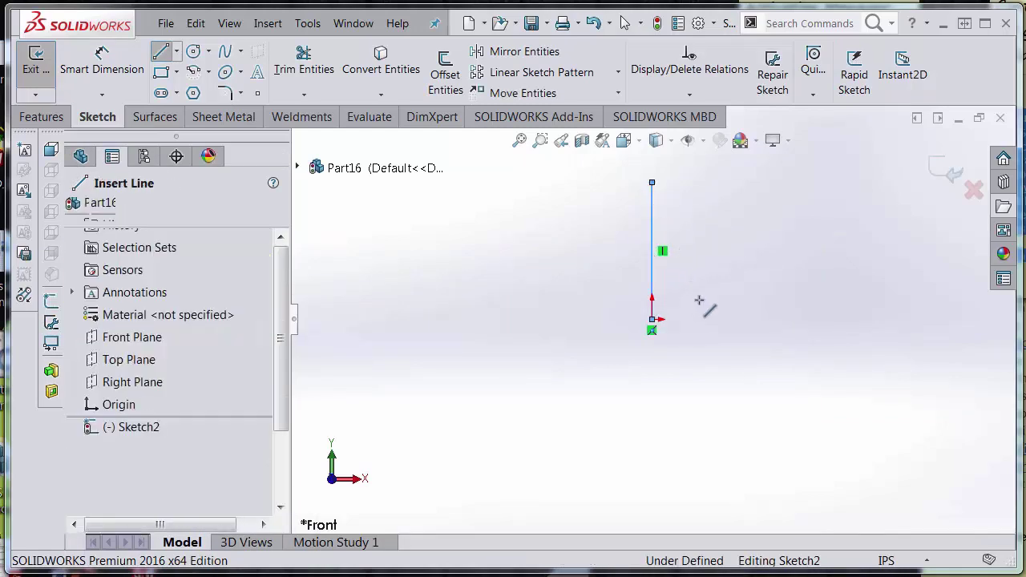
pyautogui.press('Escape')
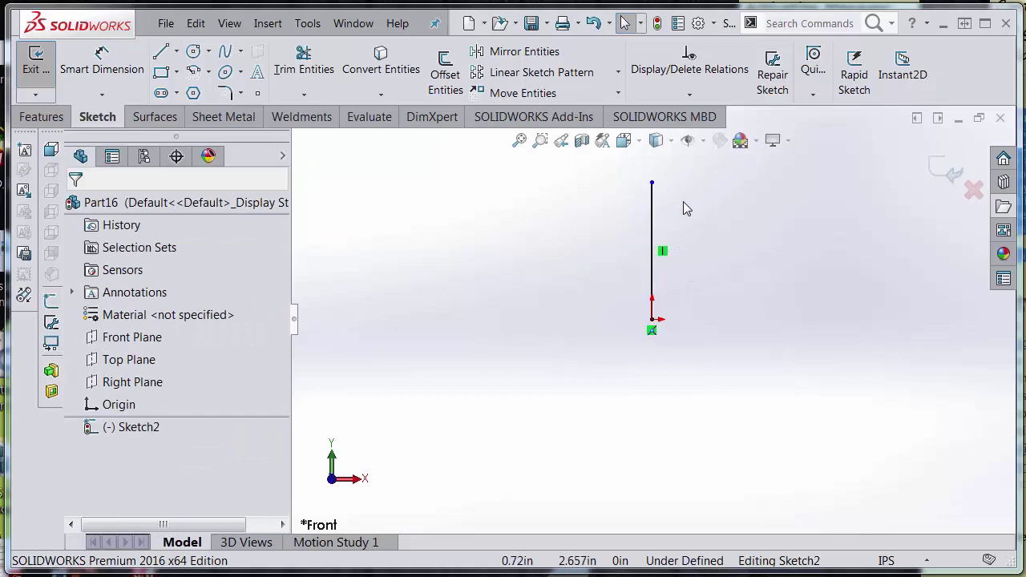
# Step: Keep the line at its original height and exit Sketch2 in the normal view
pyautogui.press('f')
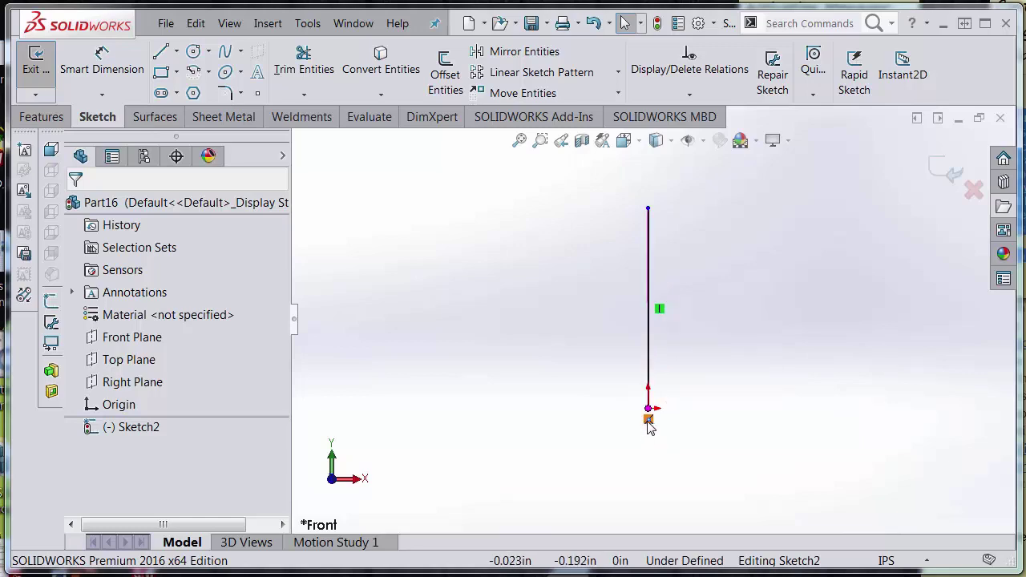
pyautogui.moveTo(649, 210)
pyautogui.mouseDown()
pyautogui.moveTo(650, 312)
pyautogui.moveTo(651, 199)
pyautogui.moveTo(652, 245)
pyautogui.moveTo(653, 218)
pyautogui.mouseUp()
pyautogui.click(682, 226)
pyautogui.hotkey('ctrl', 'z')
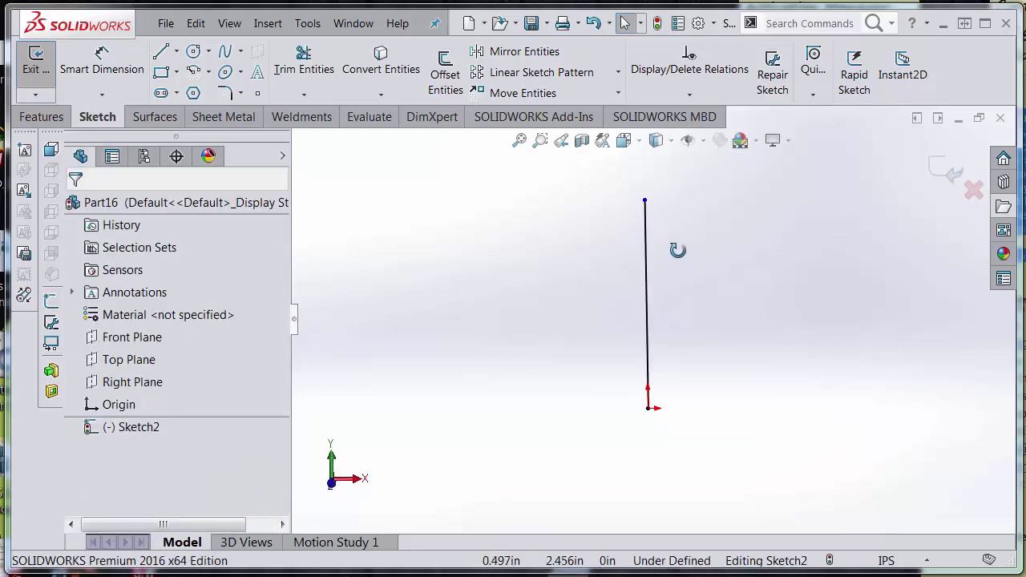
pyautogui.hotkey('ctrl', '1')
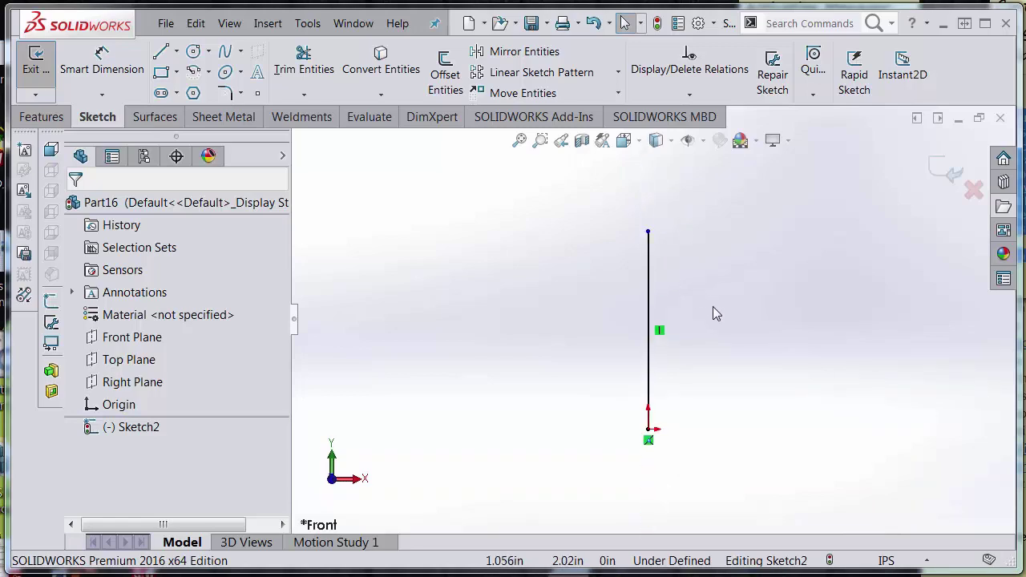
pyautogui.click(935, 173)
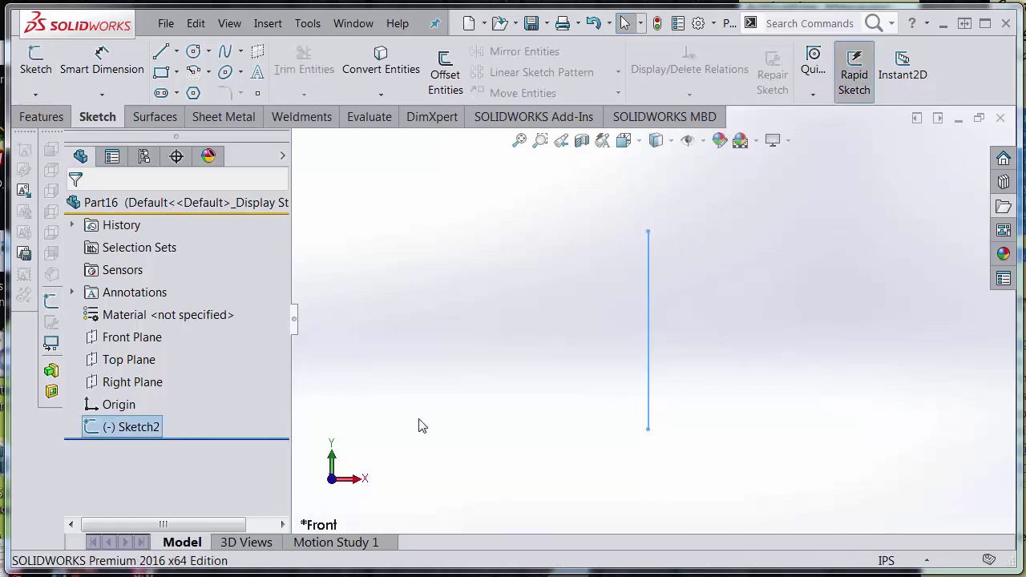
# Step: Start a new Front Plane sketch with a small circle left of the line's base
pyautogui.click(533, 418)
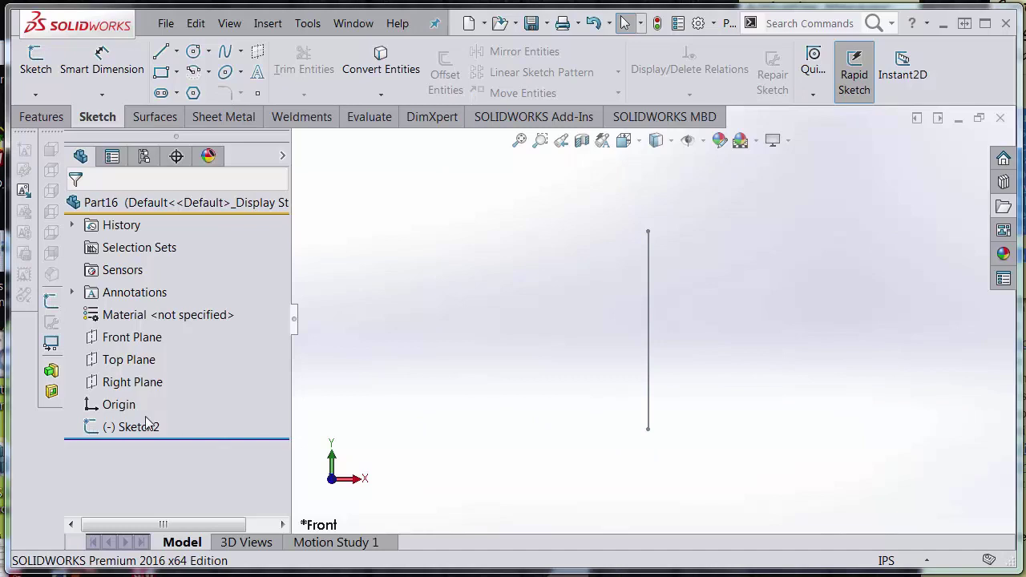
pyautogui.rightClick(158, 332)
pyautogui.click(158, 318)
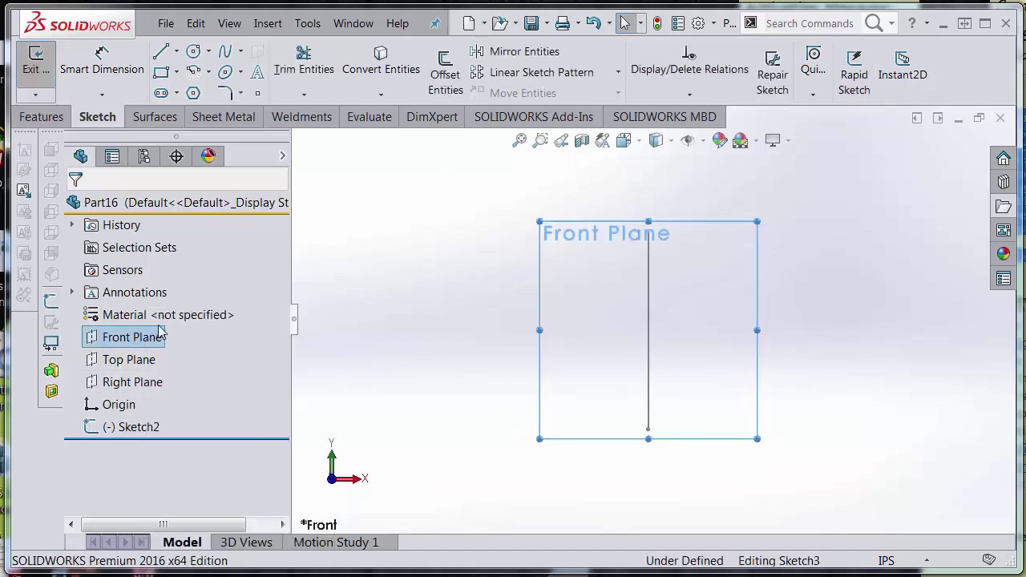
pyautogui.press('s')
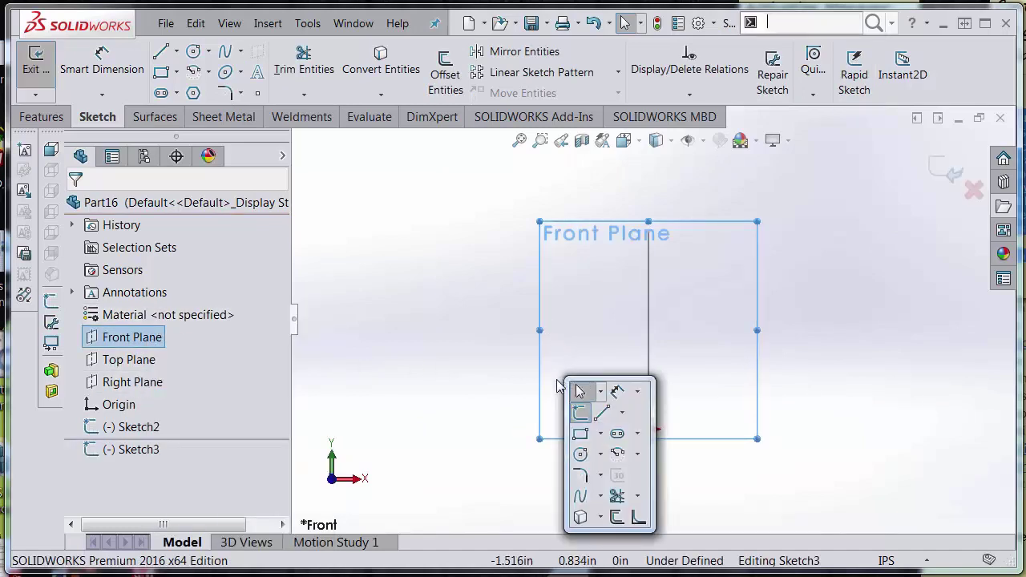
pyautogui.click(596, 455)
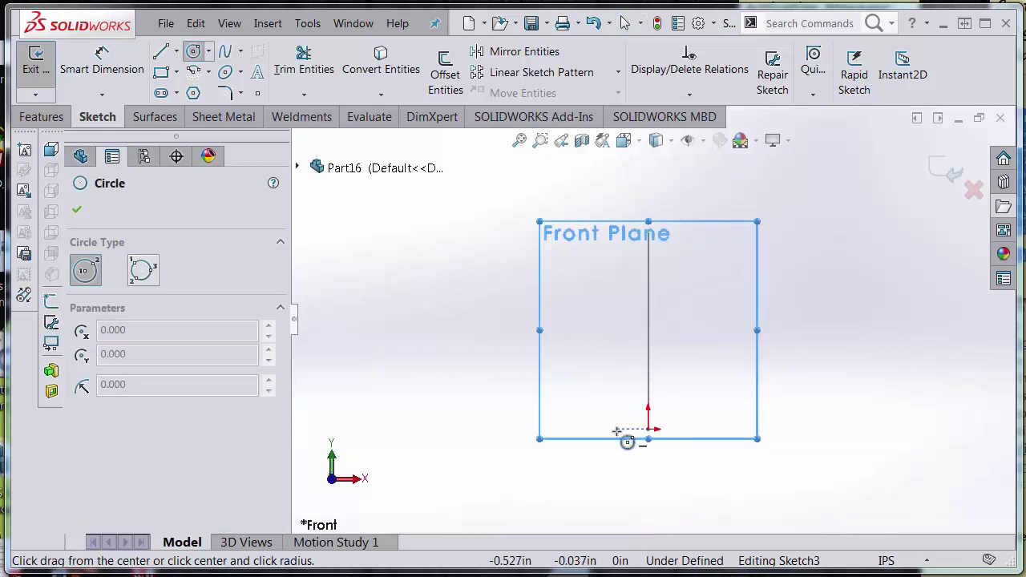
pyautogui.scroll(-5, 641, 346)
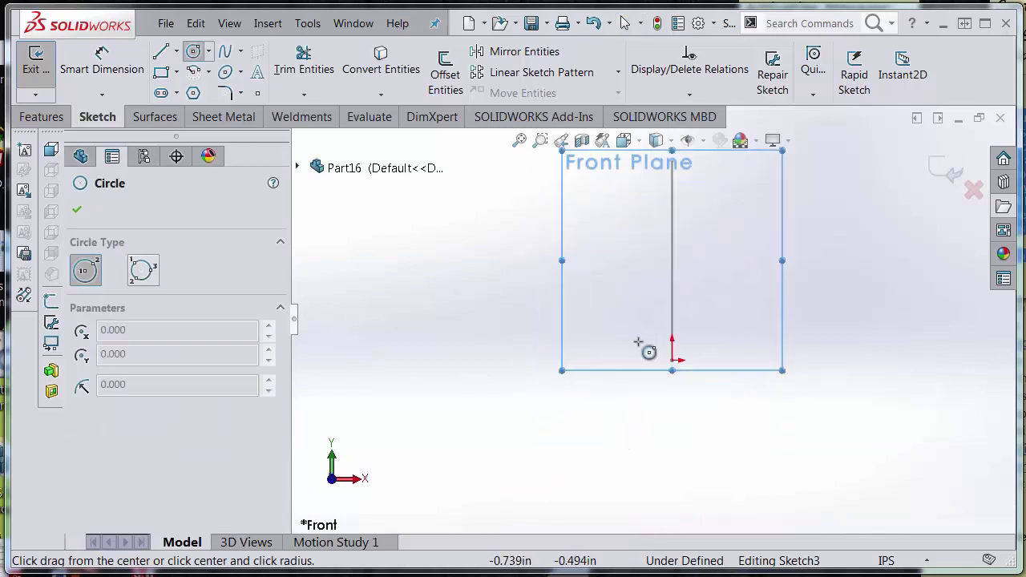
pyautogui.click(632, 394)
pyautogui.click(657, 389)
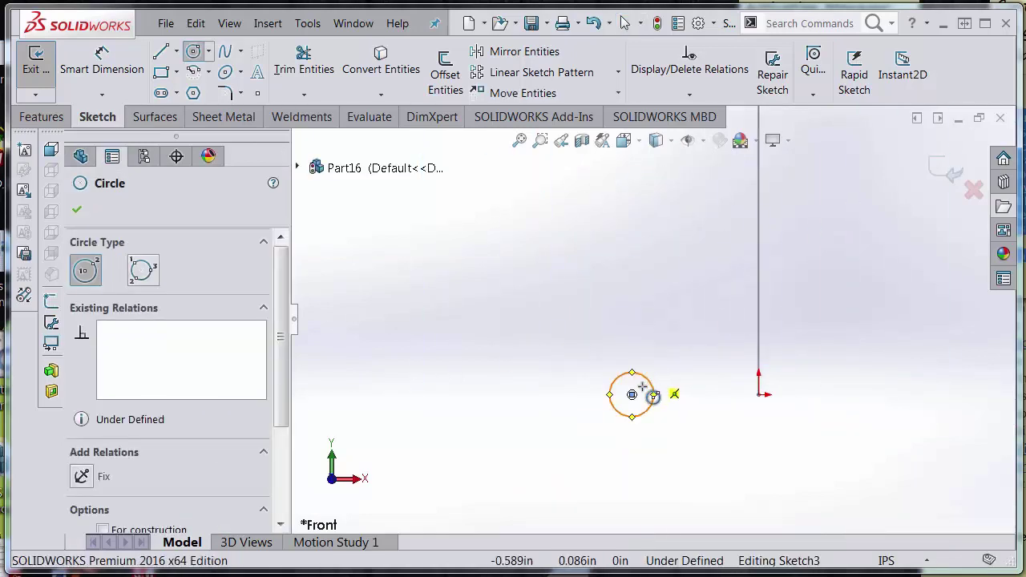
pyautogui.moveTo(653, 394); pyautogui.dragTo(625, 381, button='right')
# Step: Dimension the circle's diameter to 0.75 in
pyautogui.click(614, 384)
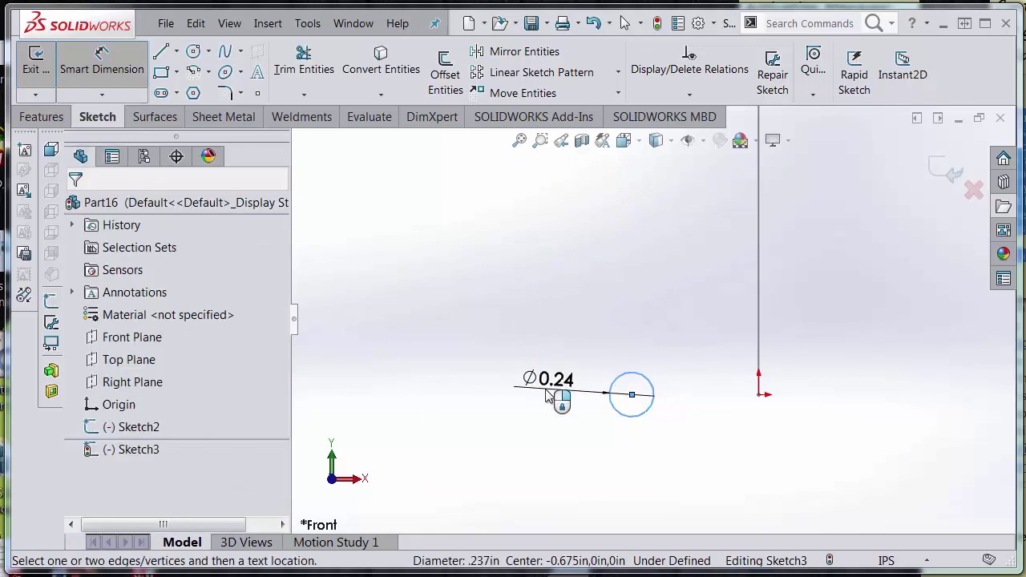
pyautogui.click(546, 391)
pyautogui.write('1')
pyautogui.press('Return')
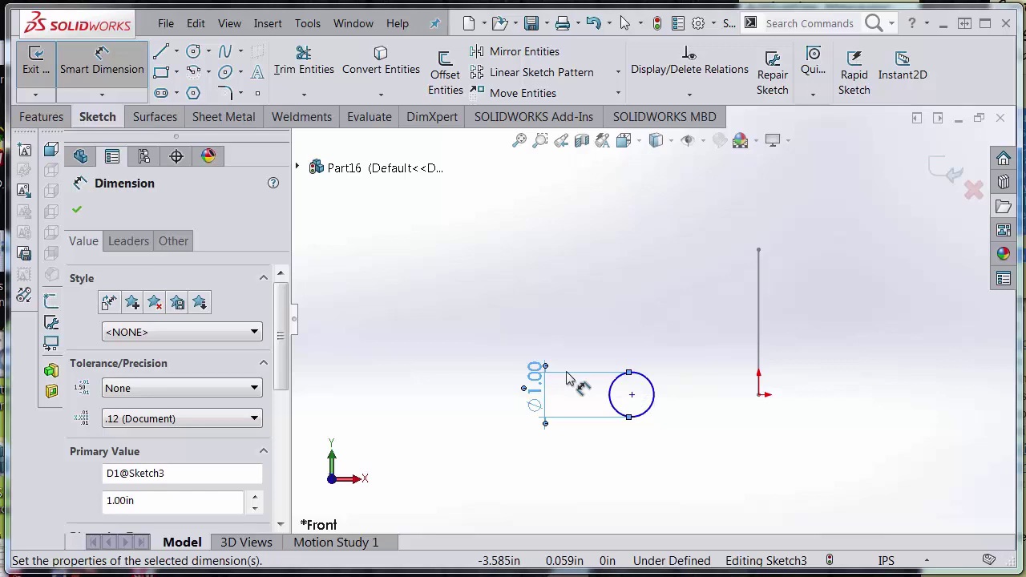
pyautogui.doubleClick(539, 385)
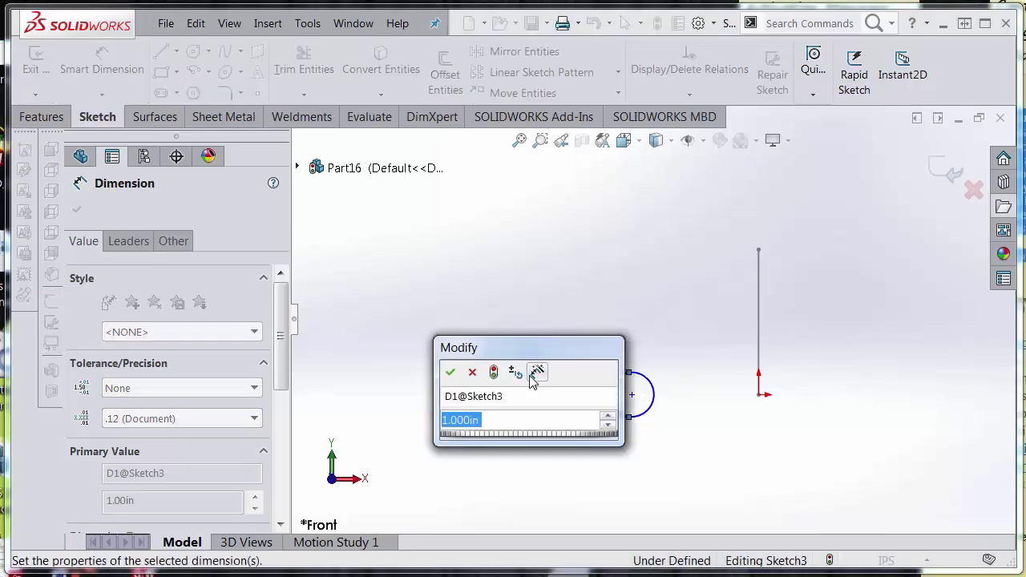
pyautogui.write('.75')
pyautogui.press('Return')
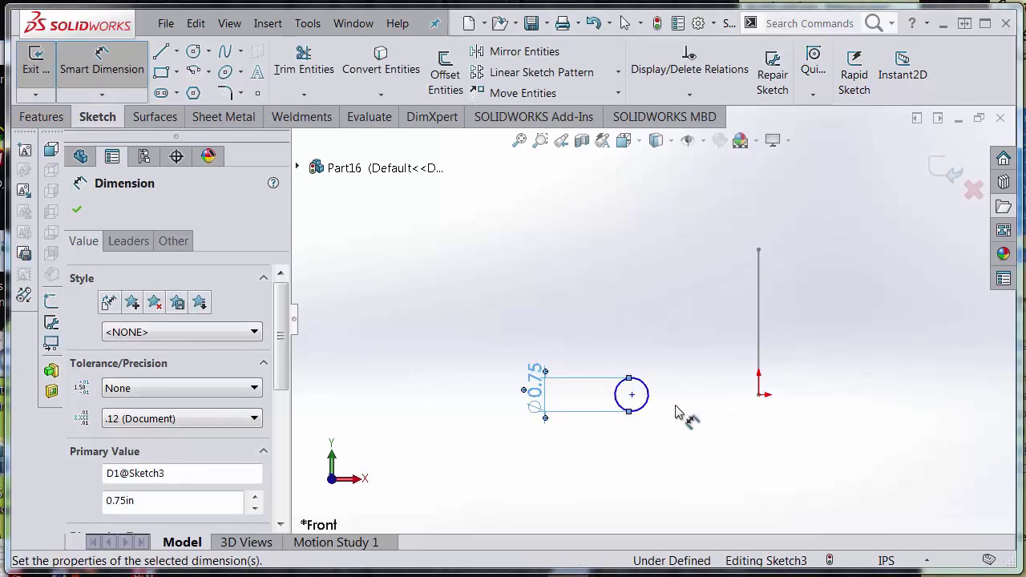
pyautogui.click(660, 413)
# Step: Add a Horizontal relation between the circle centre and the origin
pyautogui.click(759, 395)
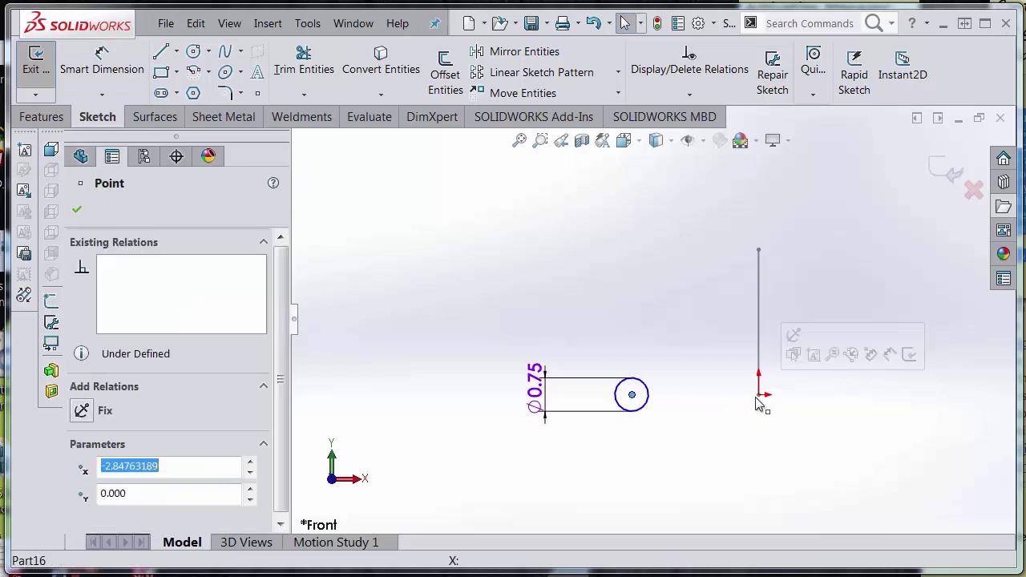
pyautogui.keyDown('ctrl'); pyautogui.click(759, 395); pyautogui.keyUp('ctrl')
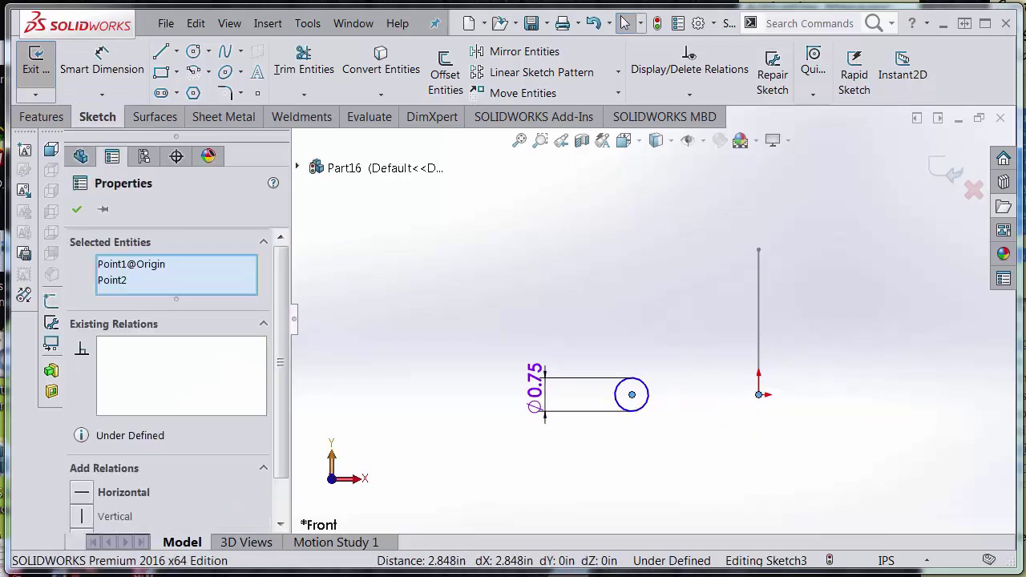
pyautogui.click(80, 492)
pyautogui.click(658, 428)
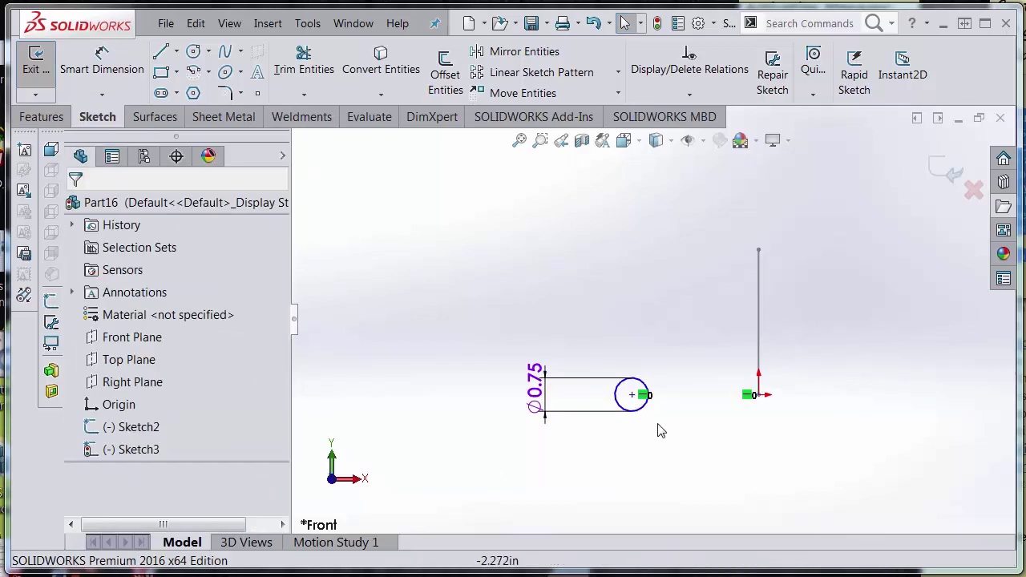
# Step: Dimension the circle centre 2.75 in from the origin and exit Sketch3
pyautogui.moveTo(658, 428); pyautogui.dragTo(637, 394, button='right')
pyautogui.click(633, 396)
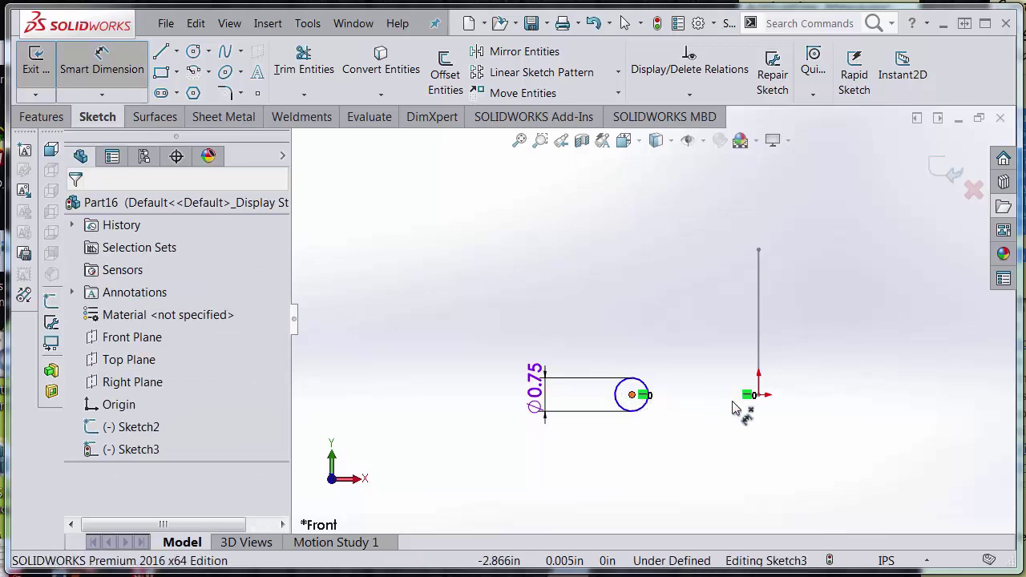
pyautogui.click(758, 395)
pyautogui.click(709, 446)
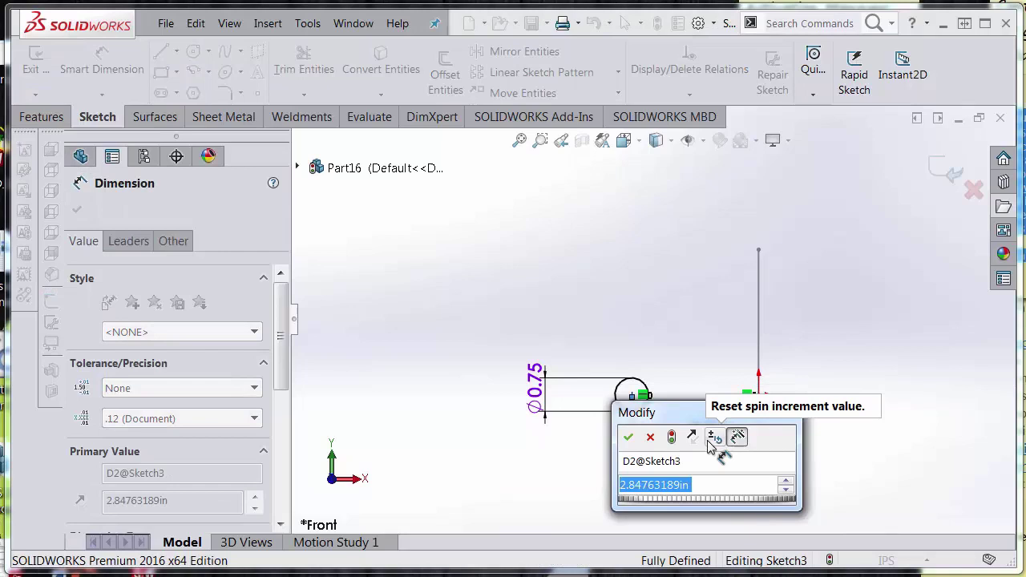
pyautogui.write('2.75')
pyautogui.press('Return')
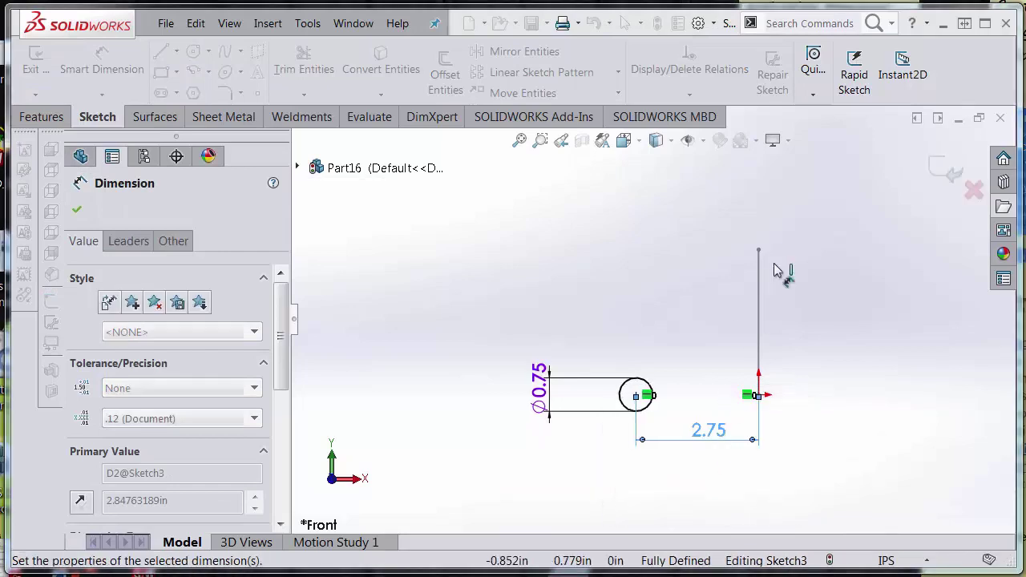
pyautogui.click(950, 176)
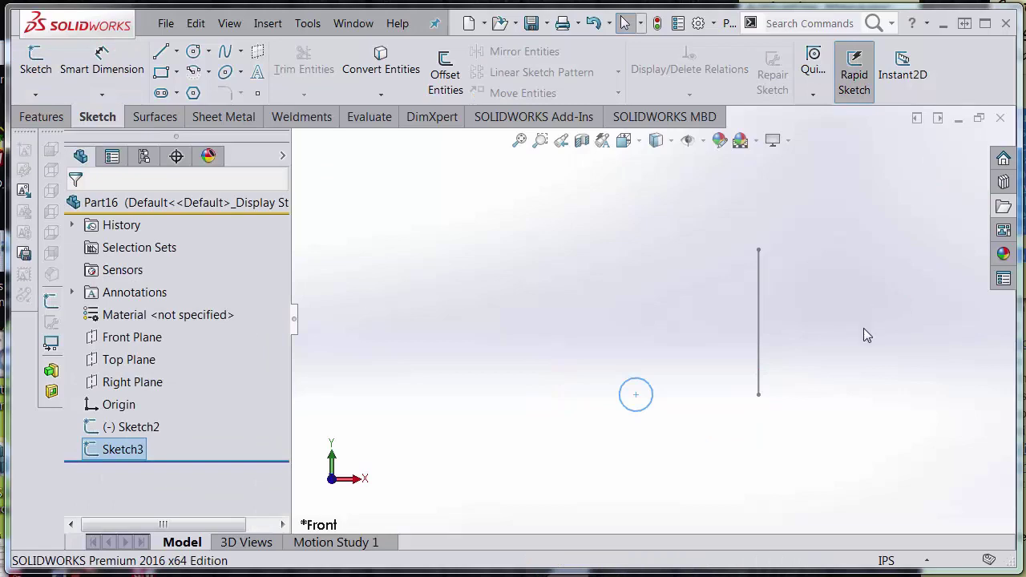
# Step: Edit Sketch2 and stretch the vertical line up to about 5.13 in
pyautogui.doubleClick(110, 451)
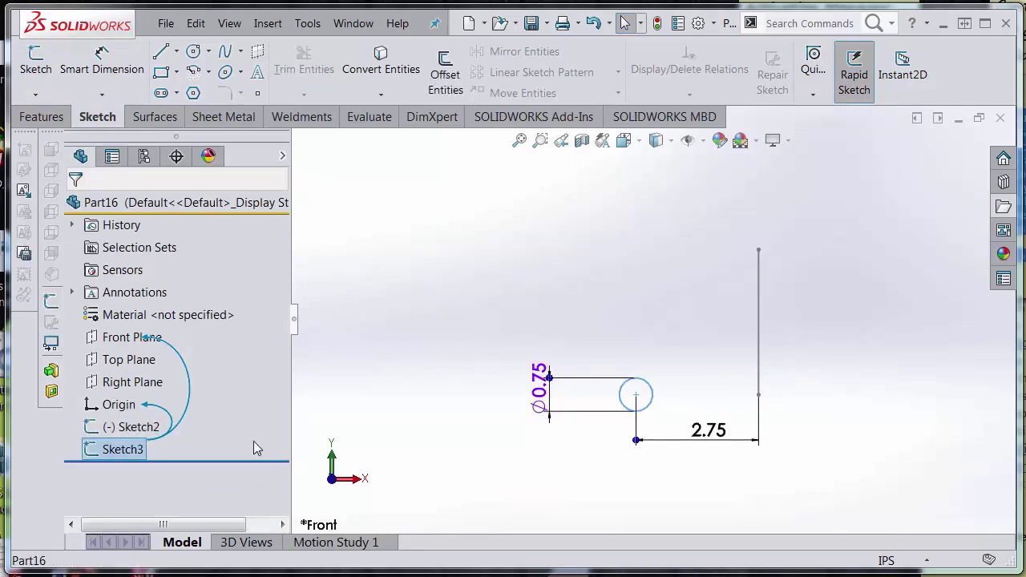
pyautogui.click(144, 431)
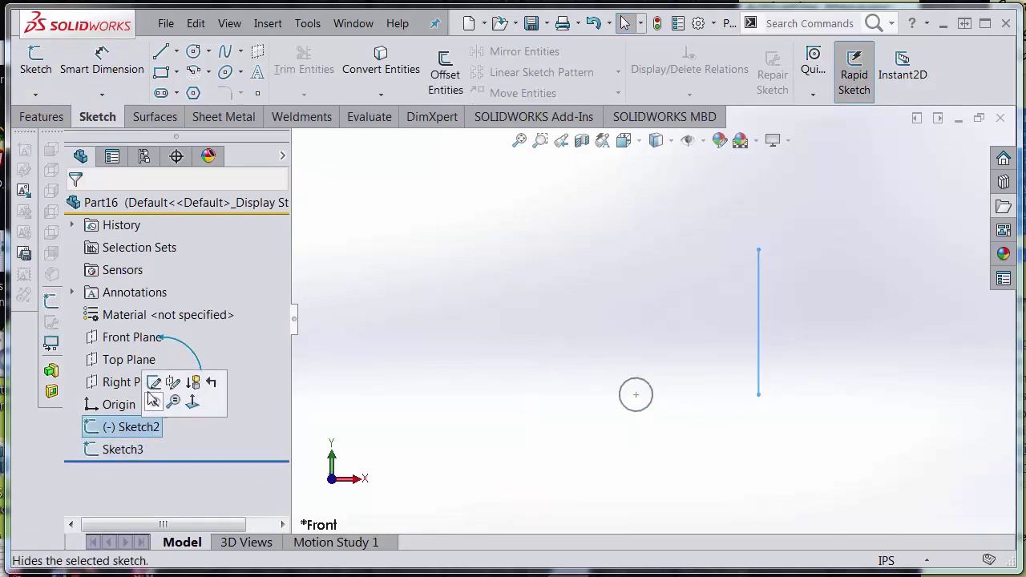
pyautogui.click(160, 378)
pyautogui.moveTo(765, 253); pyautogui.dragTo(759, 166)
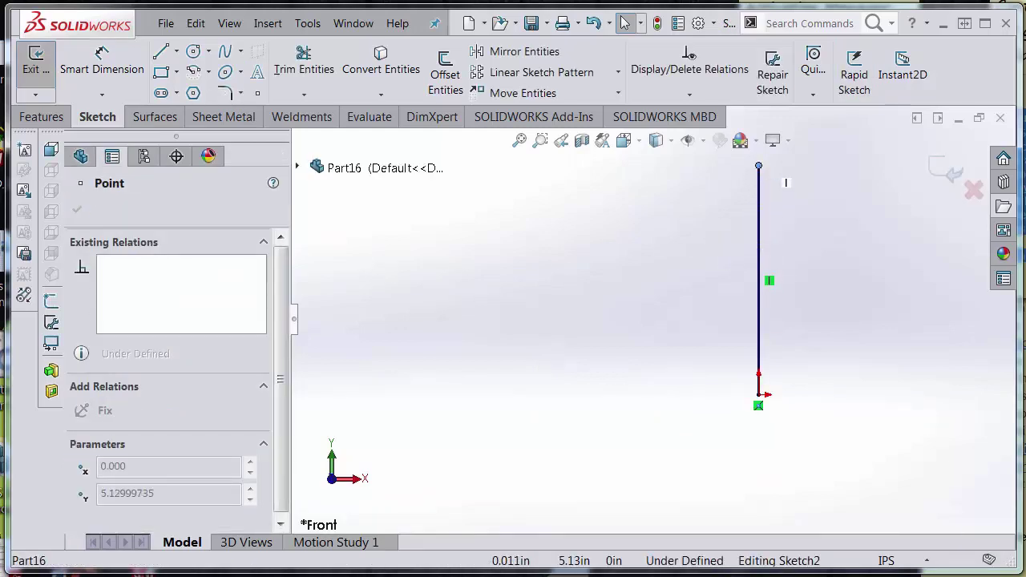
pyautogui.click(946, 172)
pyautogui.scroll(-2, 753, 313)
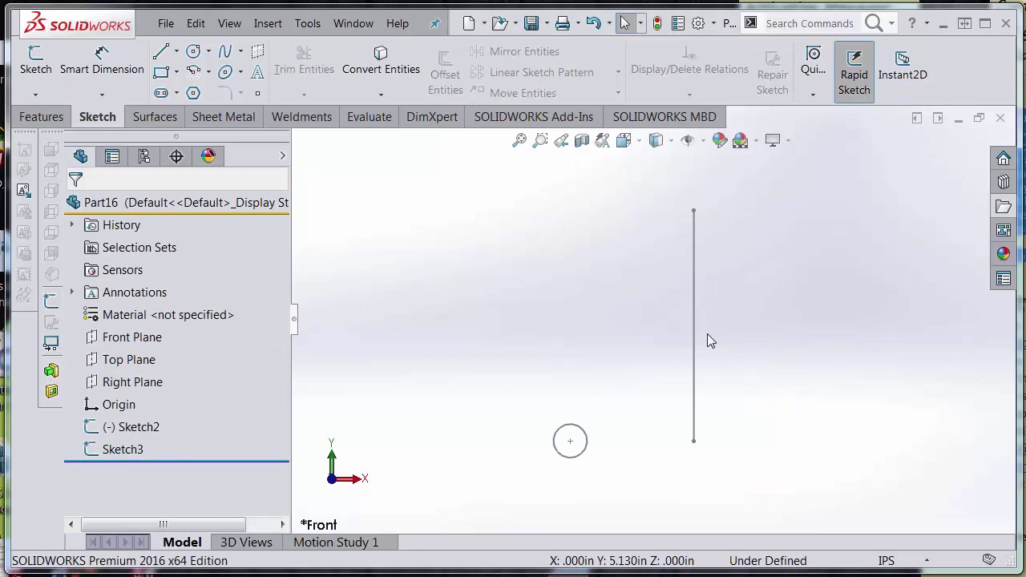
# Step: Start a Swept Boss/Base with Sketch3's circle as profile and Sketch2's line as path
pyautogui.click(36, 117)
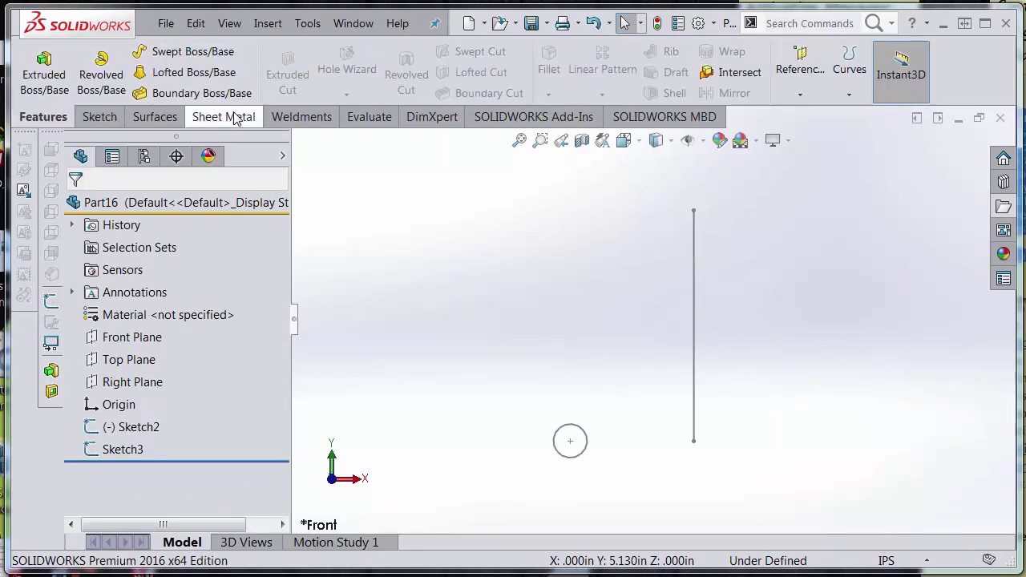
pyautogui.click(192, 52)
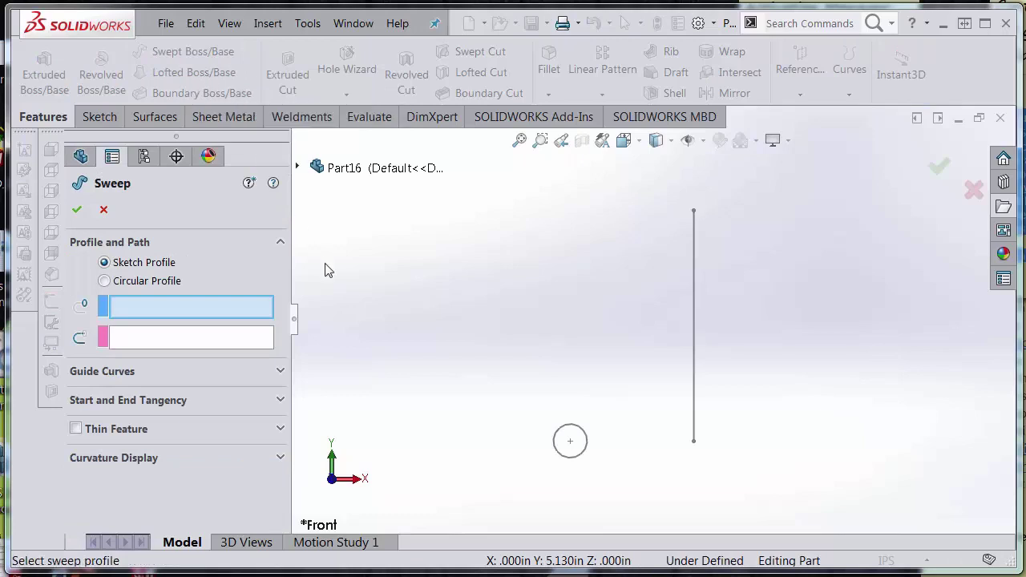
pyautogui.click(566, 465)
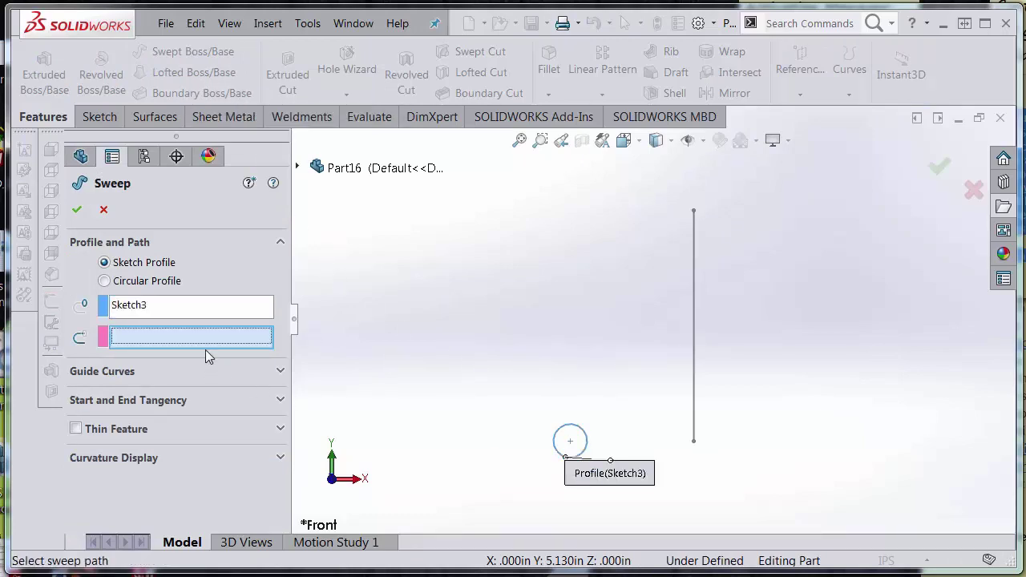
pyautogui.click(694, 325)
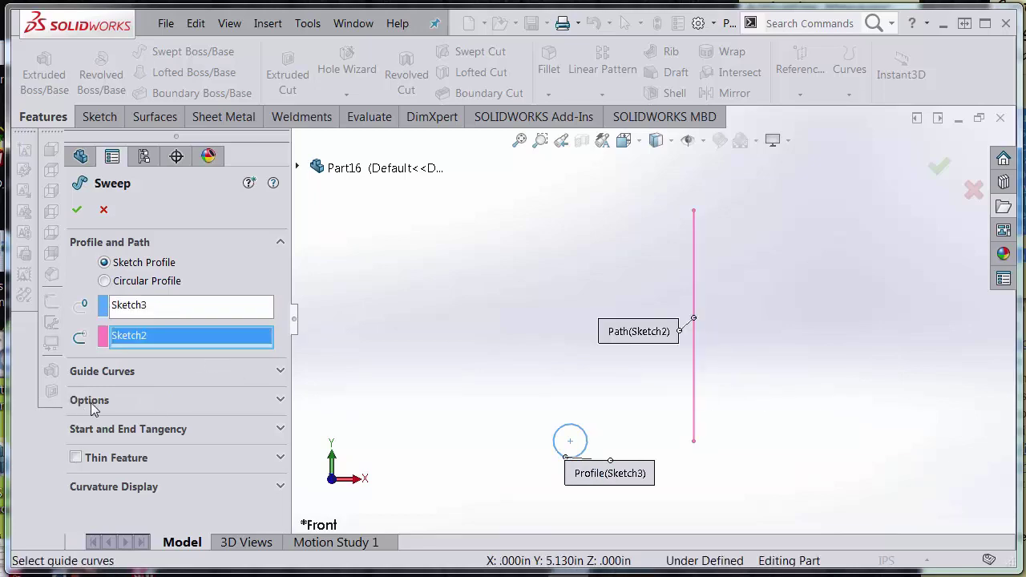
pyautogui.click(116, 402)
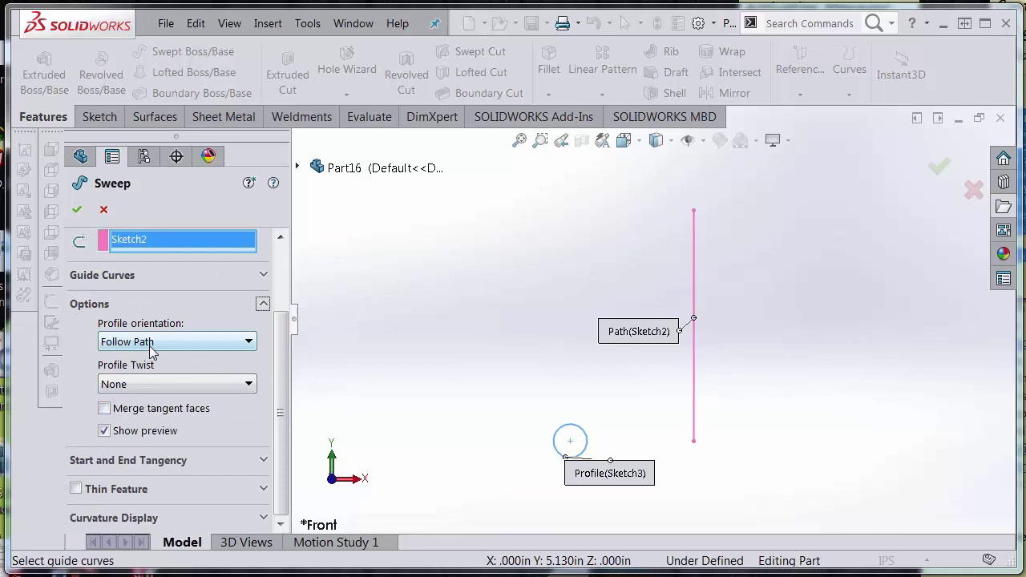
pyautogui.click(150, 348)
pyautogui.click(128, 355)
# Step: Apply a 5-revolution profile twist and accept the sweep as Sweep1
pyautogui.click(142, 385)
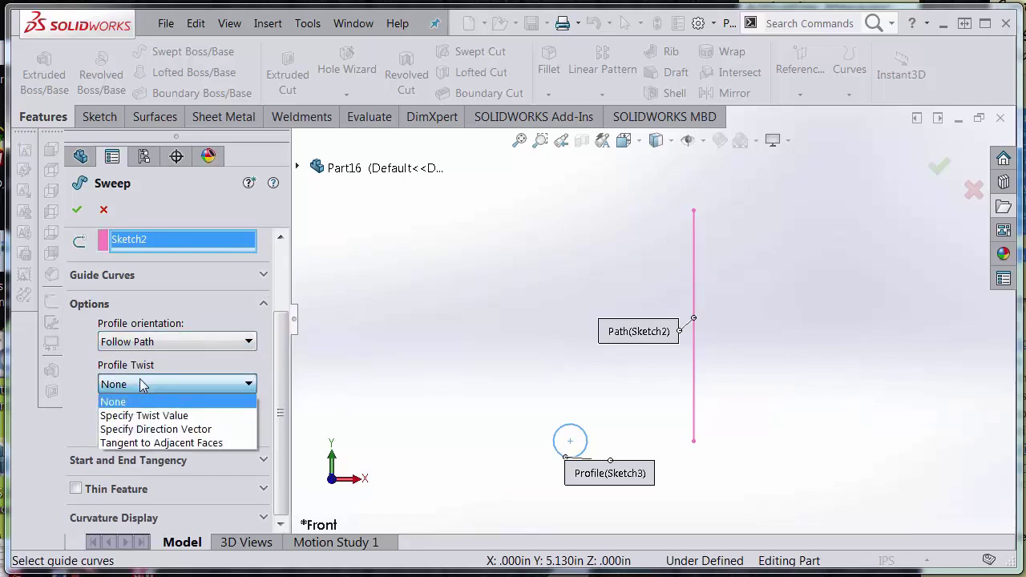
pyautogui.click(166, 416)
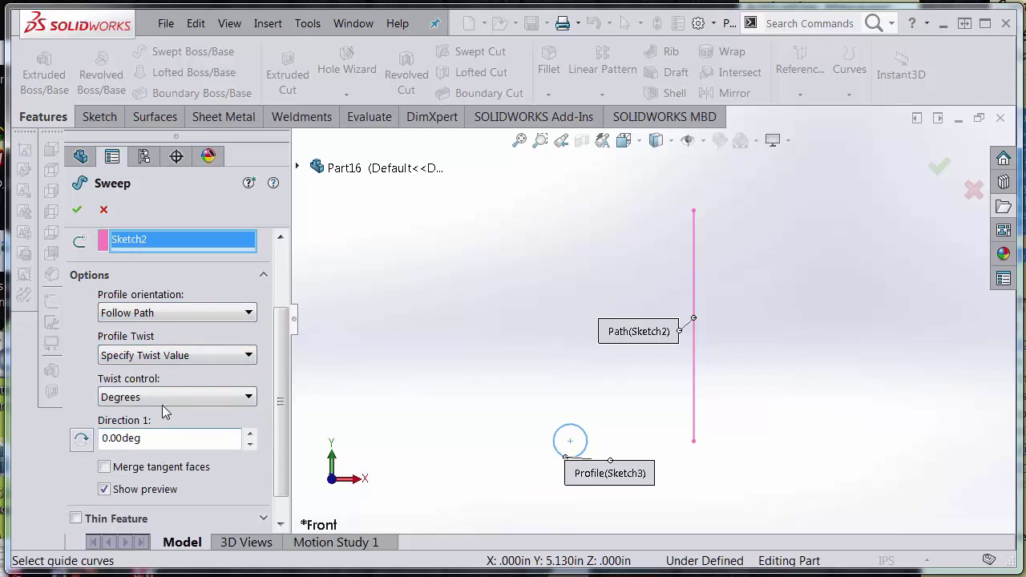
pyautogui.click(164, 398)
pyautogui.click(159, 442)
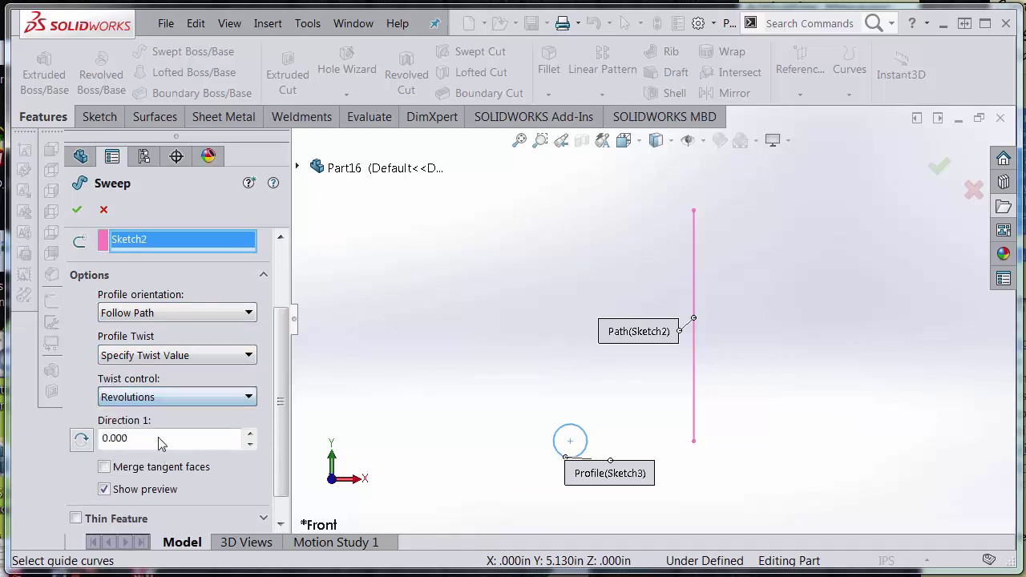
pyautogui.click(163, 395)
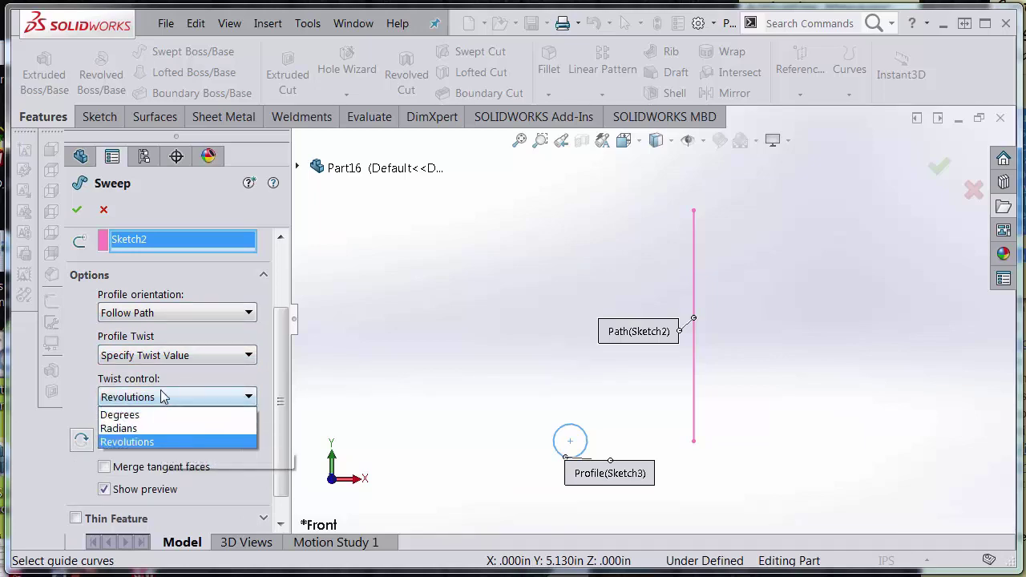
pyautogui.click(161, 394)
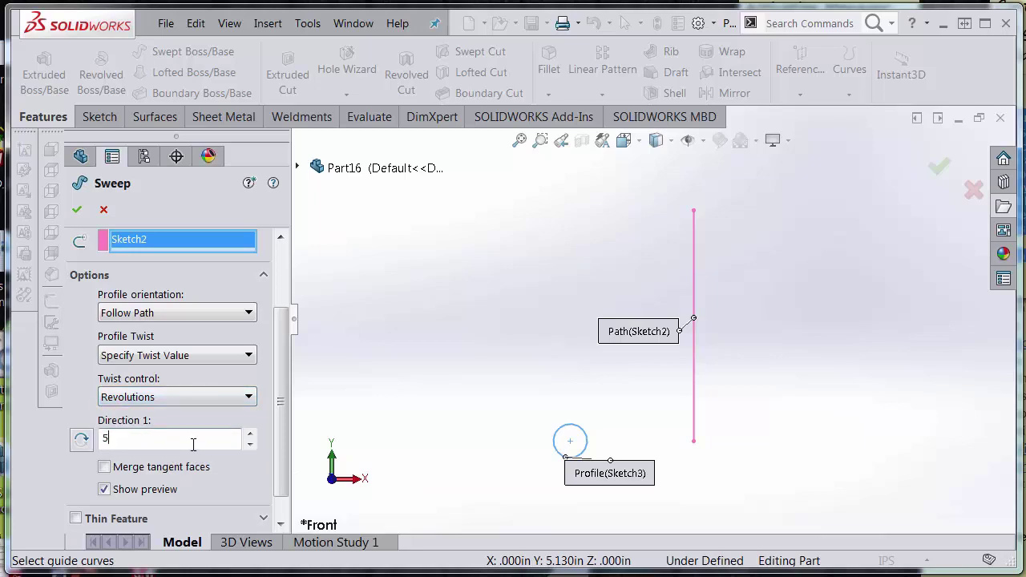
pyautogui.press('Return')
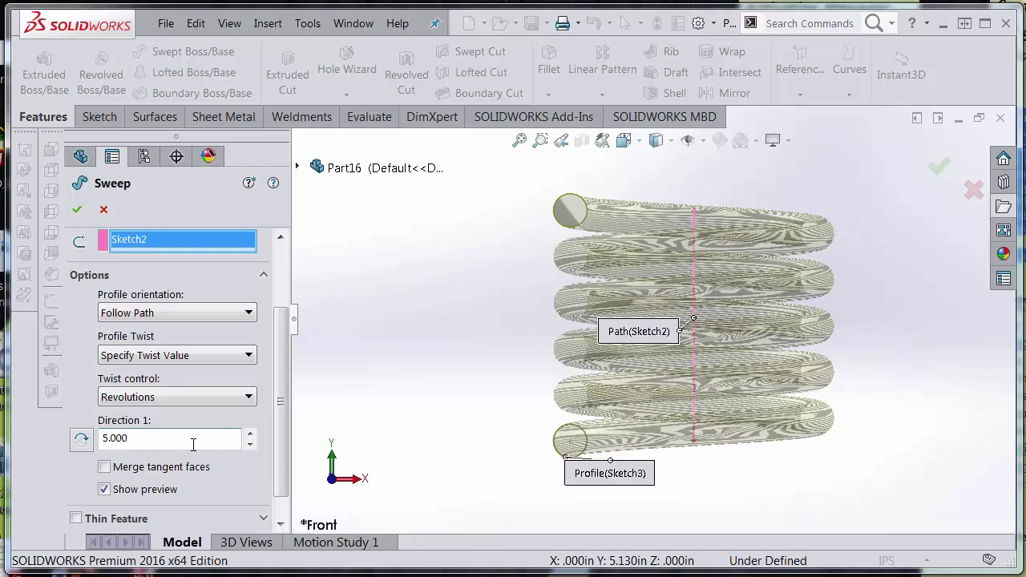
pyautogui.moveTo(460, 336); pyautogui.dragTo(379, 387, button='middle')
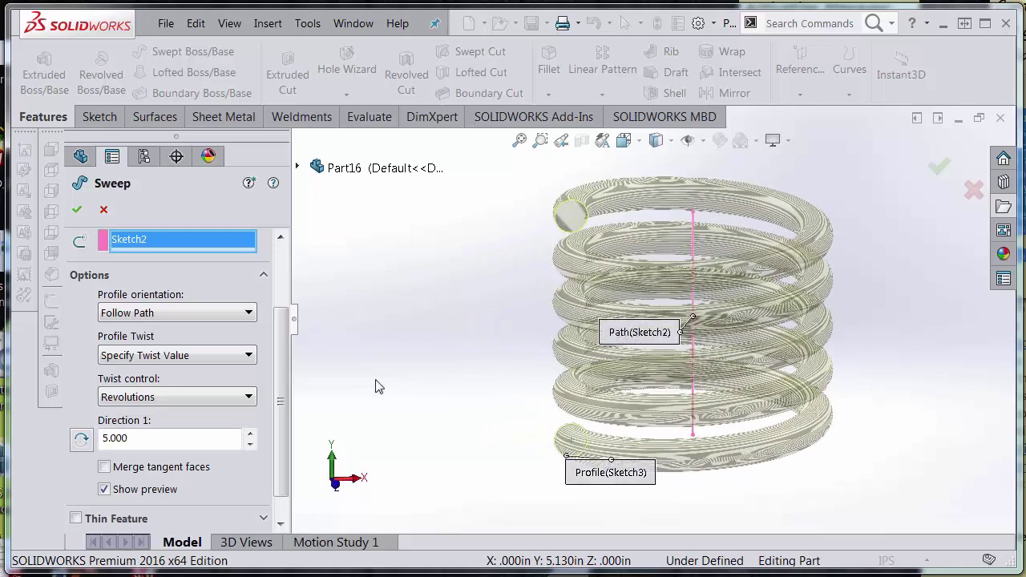
pyautogui.scroll(-1, 275, 418)
pyautogui.scroll(3, 176, 337)
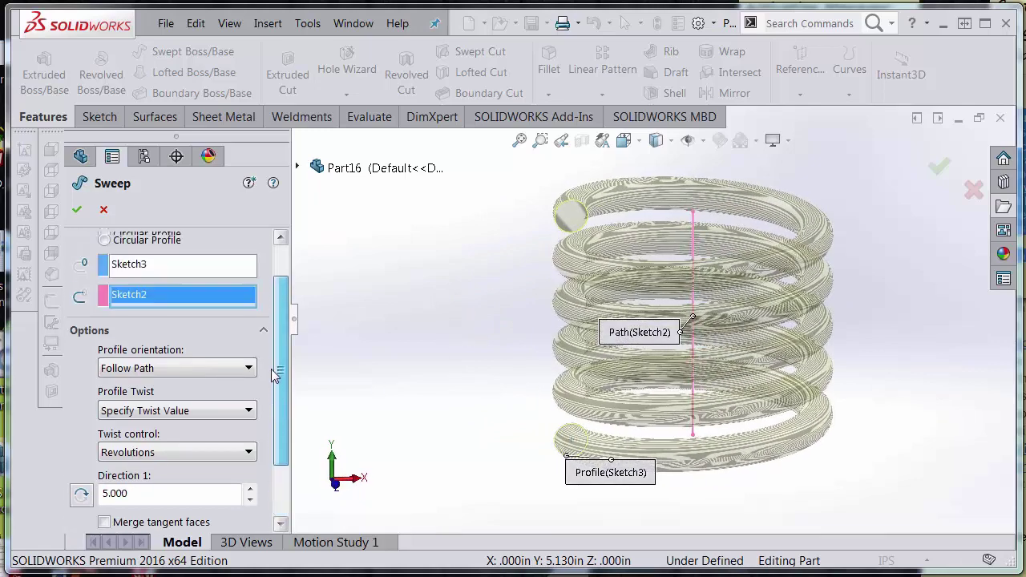
pyautogui.click(76, 210)
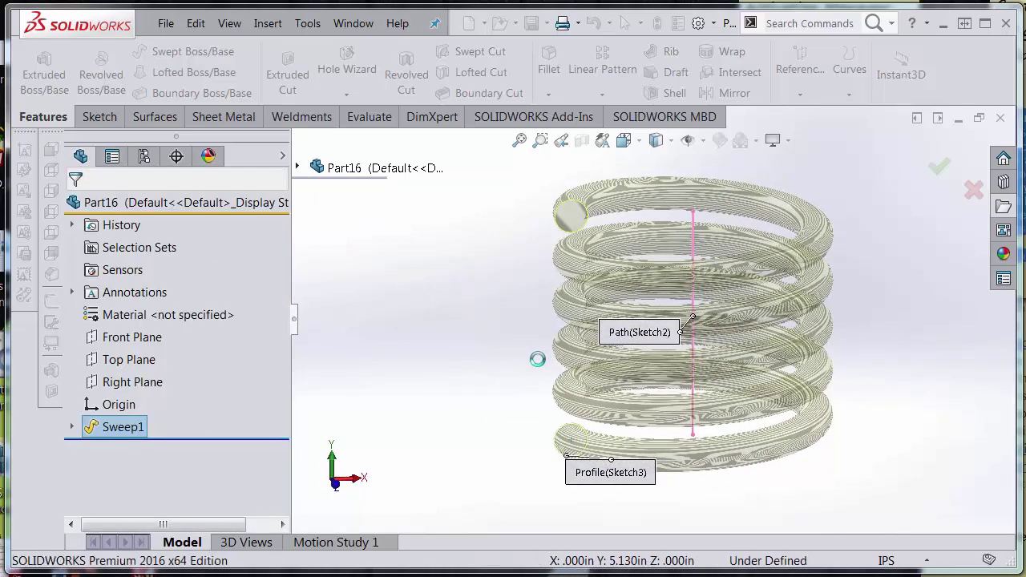
# Step: Show Sketch2's axis line through the spring from under Sweep1
pyautogui.scroll(1, 554, 342)
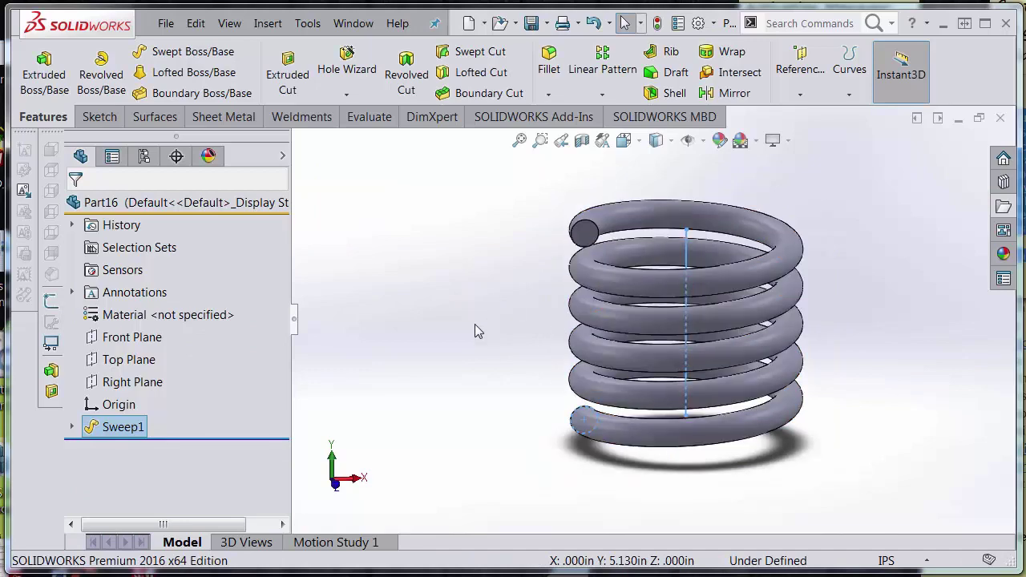
pyautogui.hotkey('ctrl', '1')
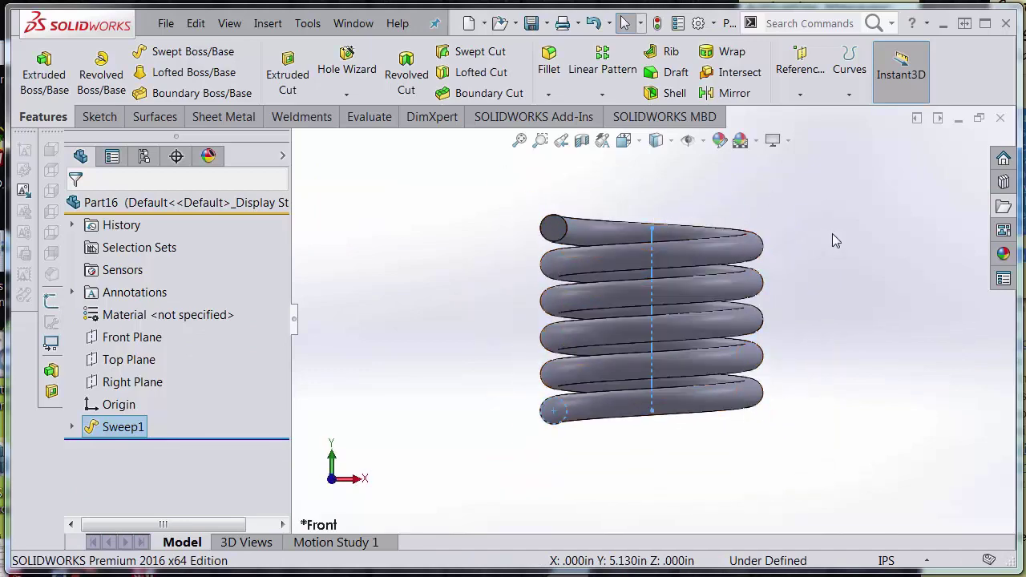
pyautogui.click(579, 211)
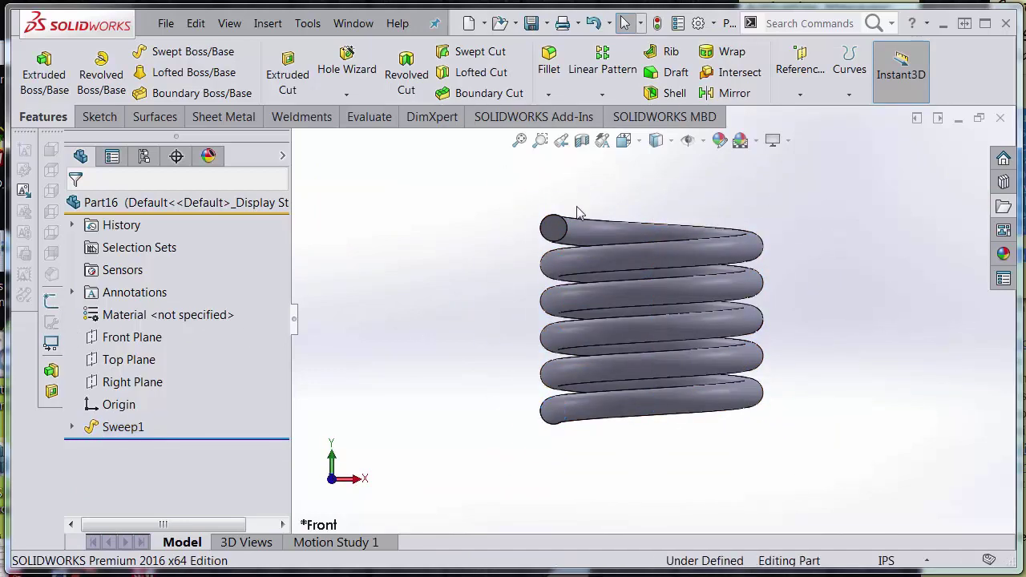
pyautogui.click(799, 70)
pyautogui.click(799, 119)
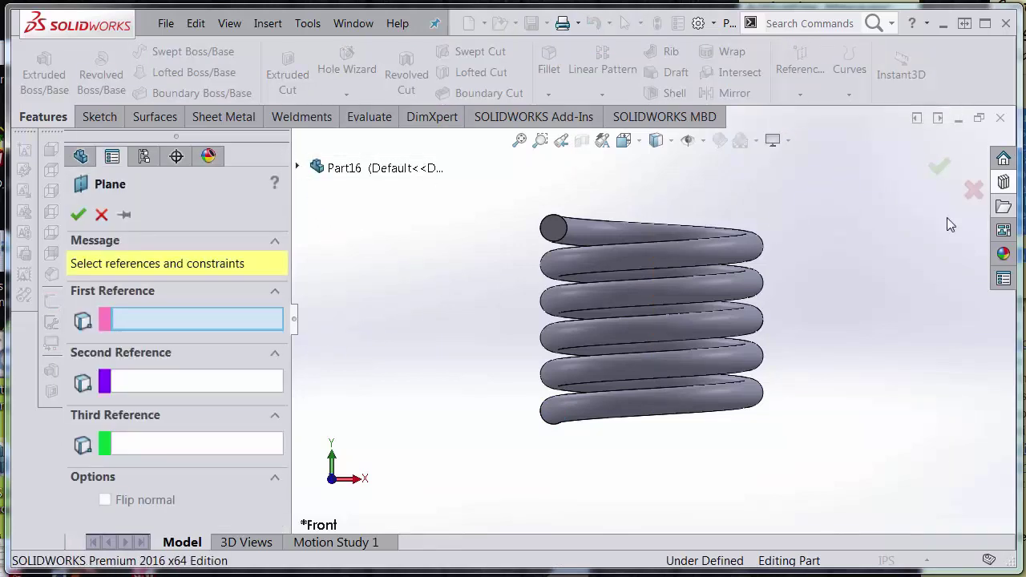
pyautogui.click(971, 191)
pyautogui.click(279, 155)
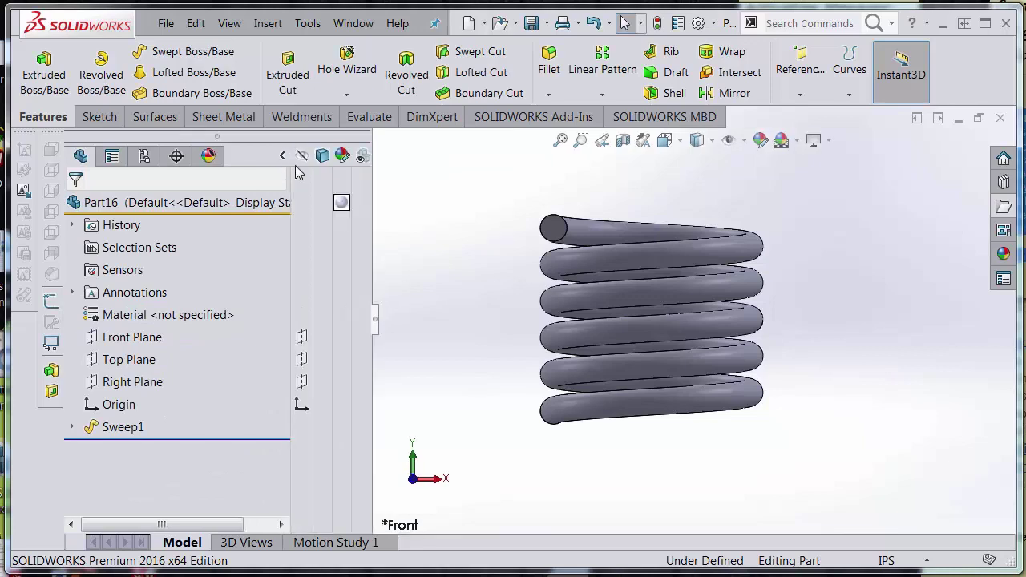
pyautogui.click(72, 427)
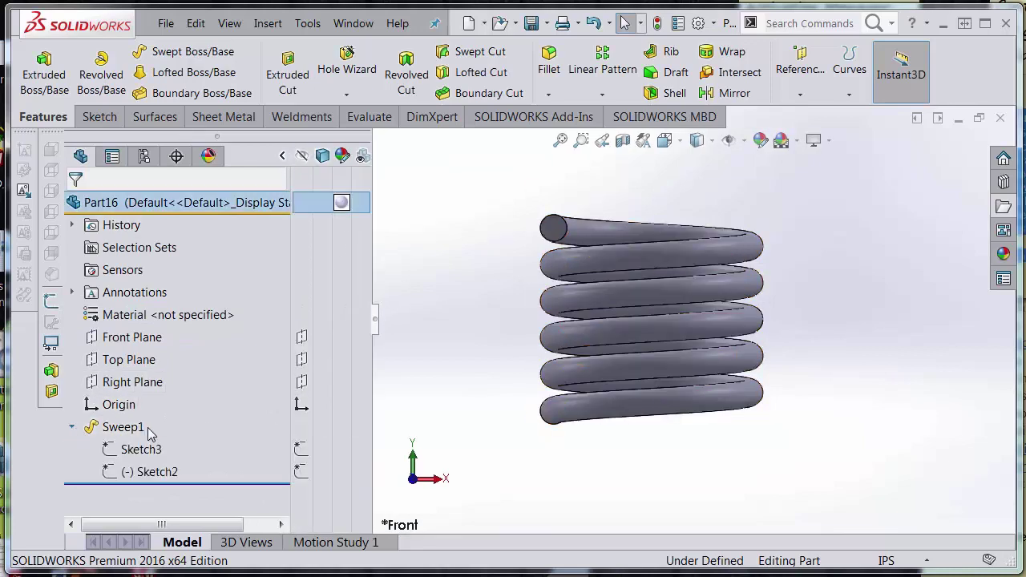
pyautogui.click(301, 471)
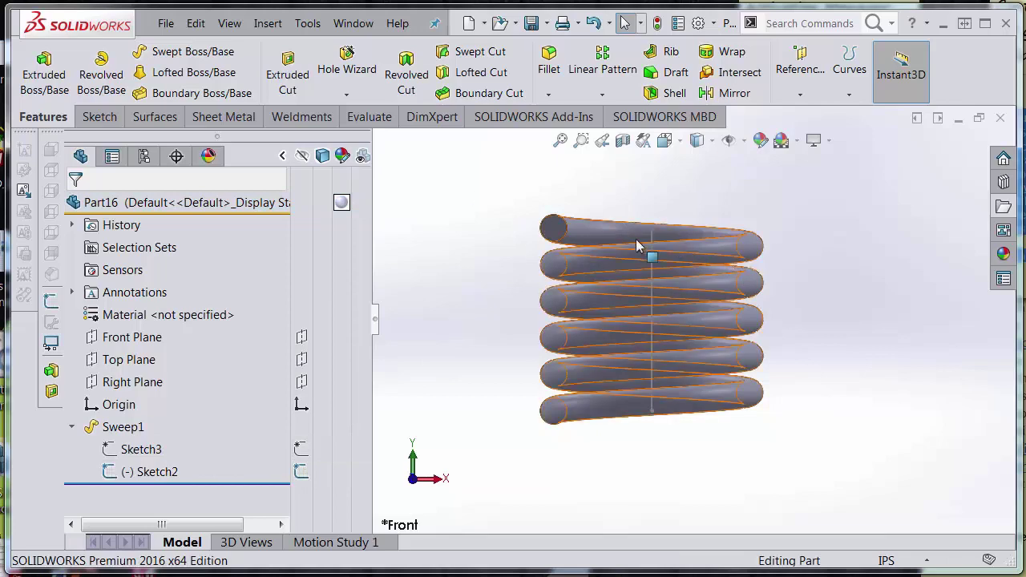
# Step: Create Plane1 through the line's top point, perpendicular to the line
pyautogui.press('s')
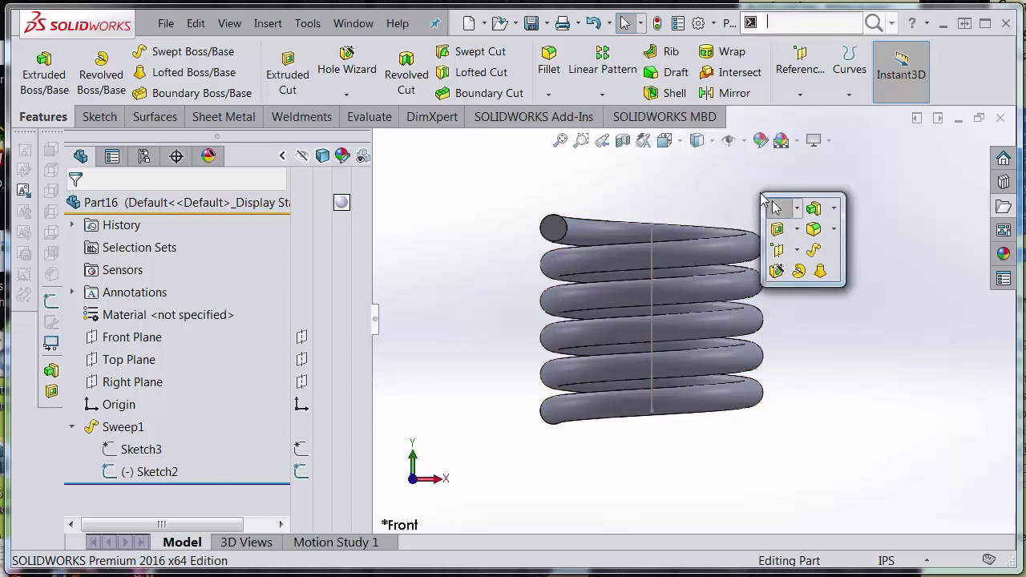
pyautogui.click(788, 251)
pyautogui.click(805, 271)
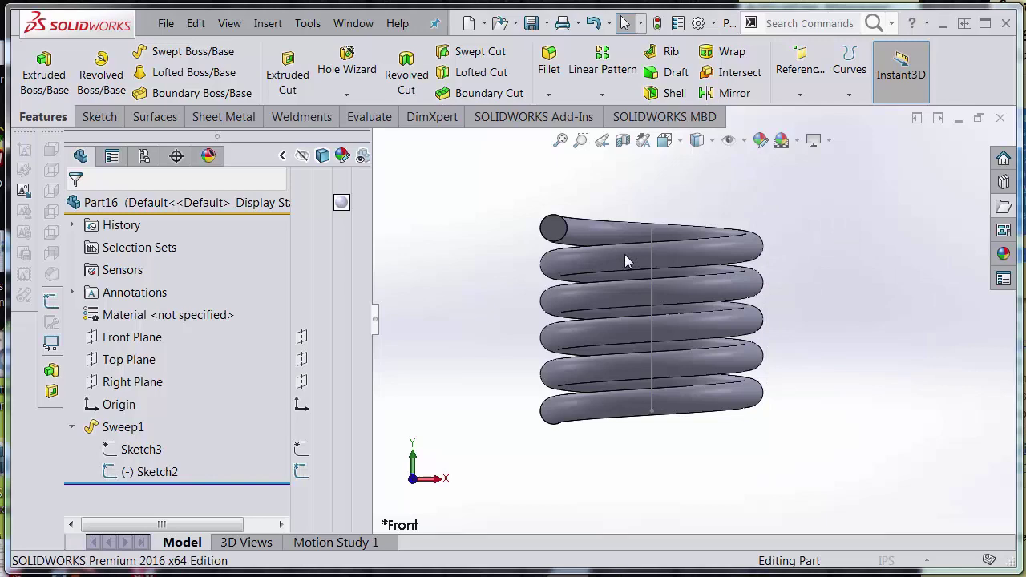
pyautogui.click(653, 230)
pyautogui.click(659, 253)
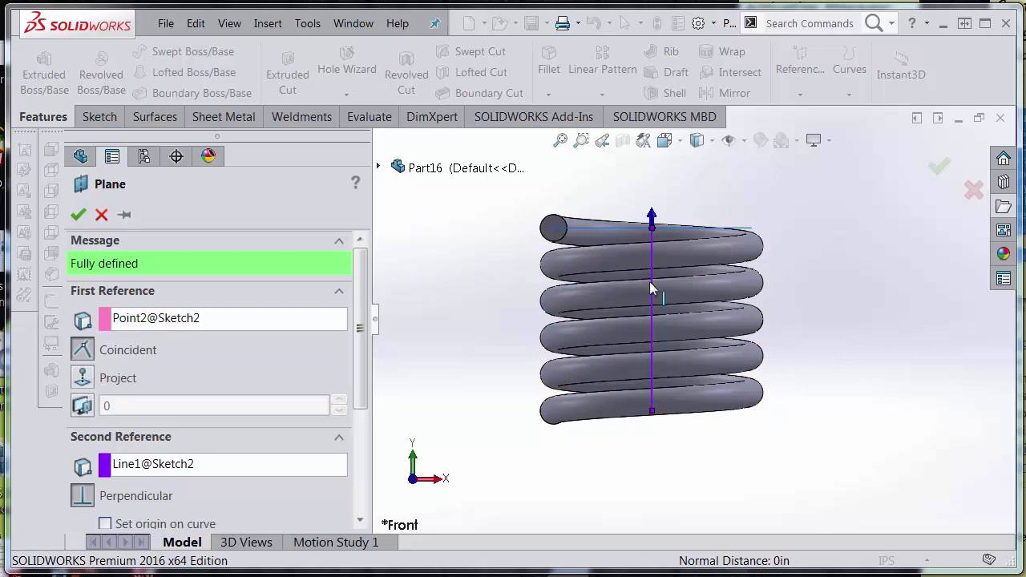
pyautogui.moveTo(651, 290); pyautogui.dragTo(761, 284, button='middle')
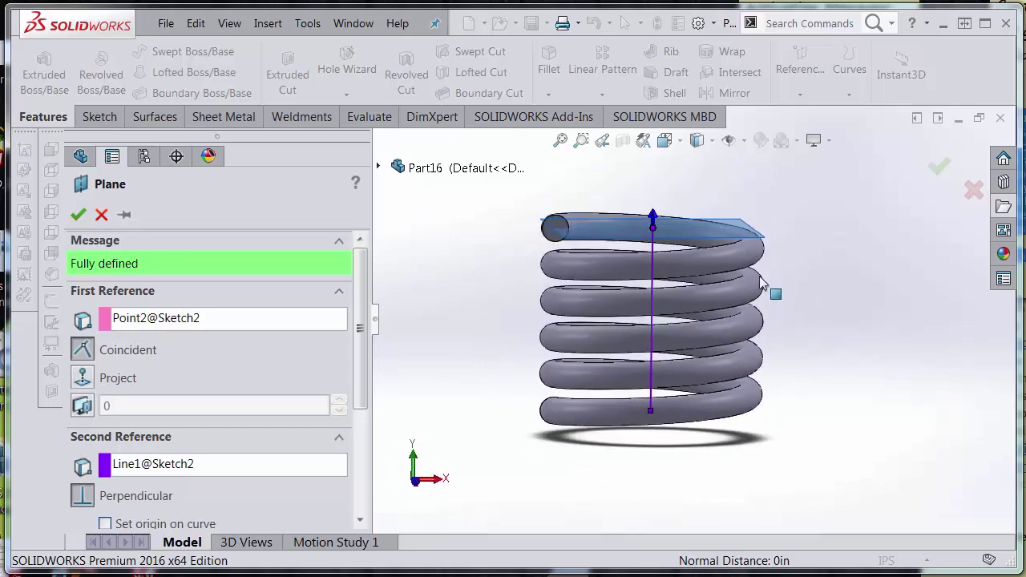
pyautogui.click(935, 169)
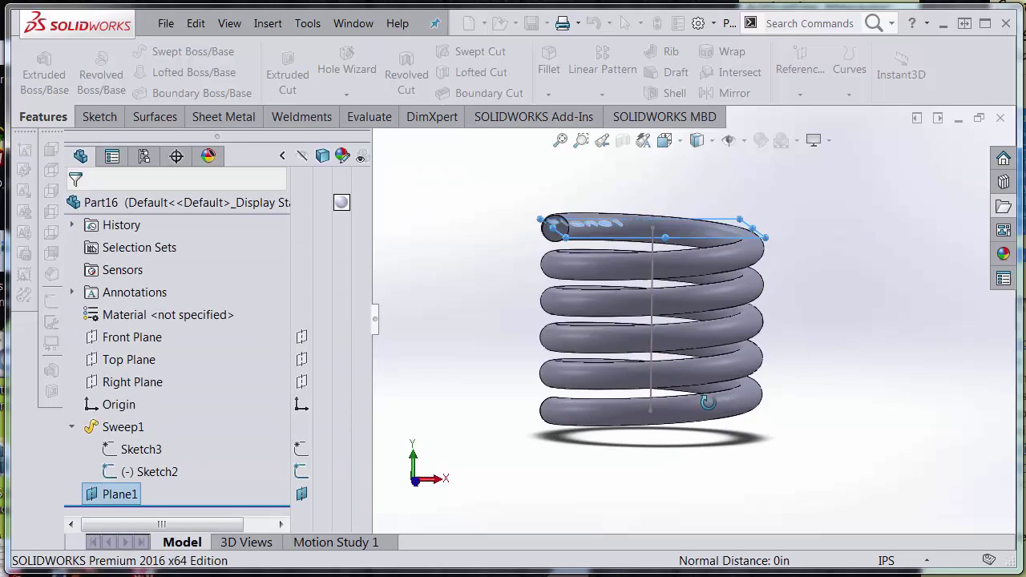
# Step: Cut the top of the spring flat with Cut With Surface at Plane1
pyautogui.hotkey('ctrl', '1')
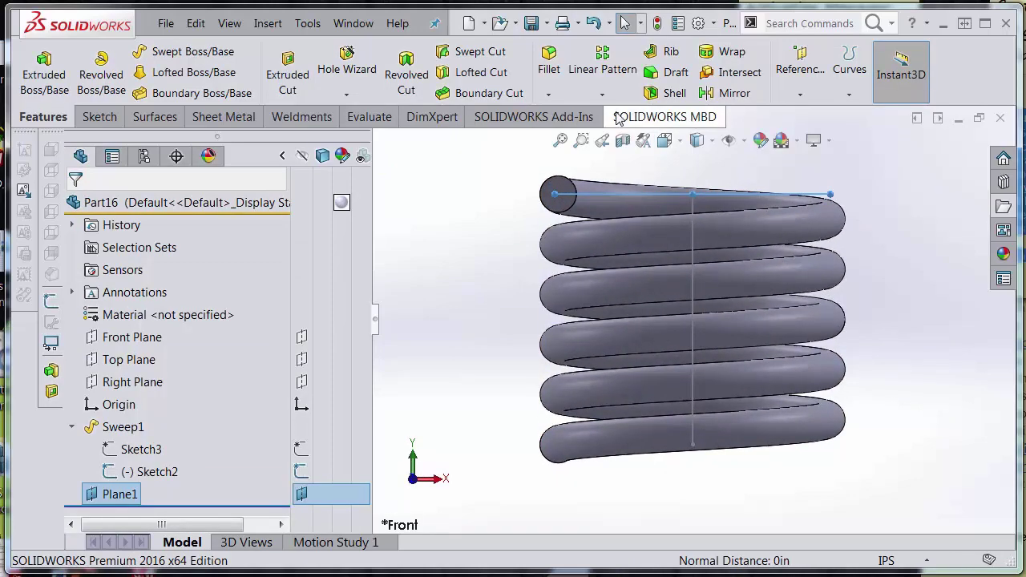
pyautogui.click(156, 117)
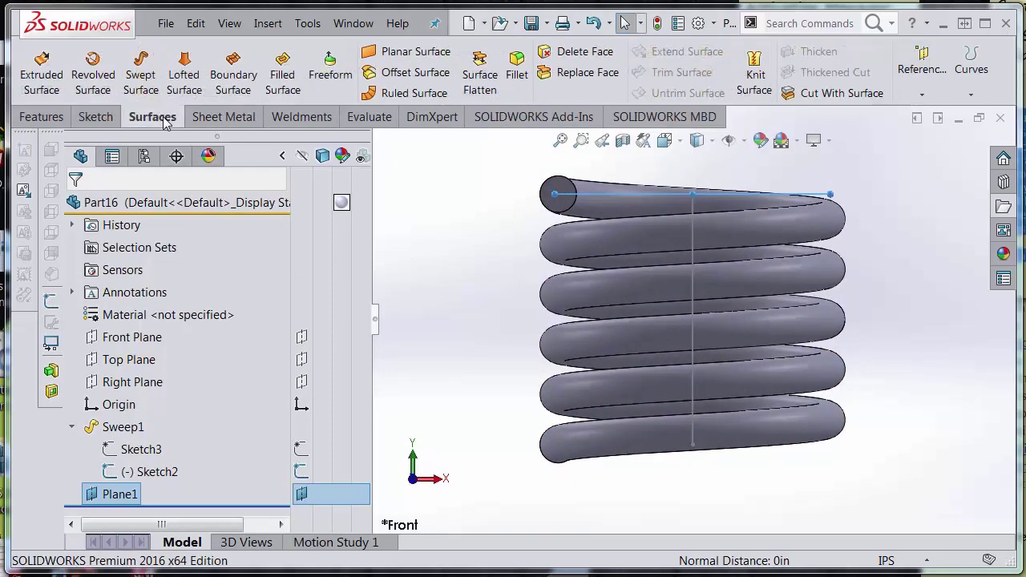
pyautogui.click(838, 94)
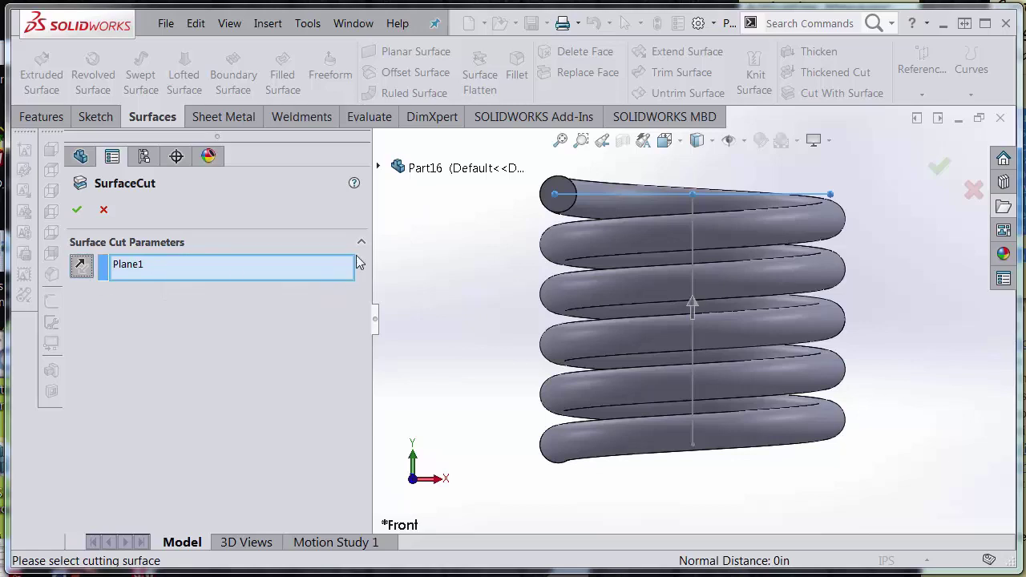
pyautogui.click(695, 305)
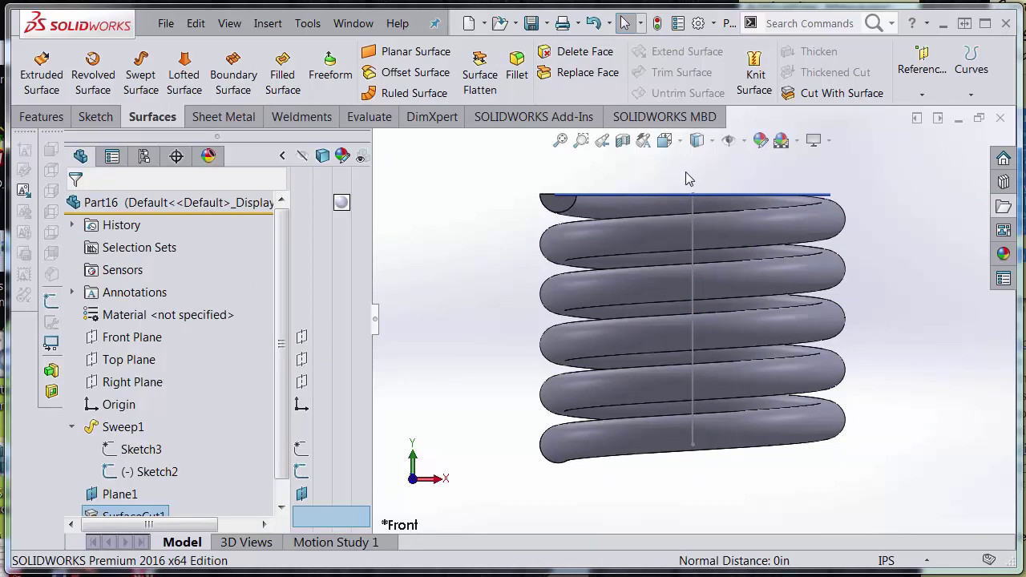
# Step: Cut the bottom of the spring flat with Cut With Surface at the Top Plane
pyautogui.click(660, 181)
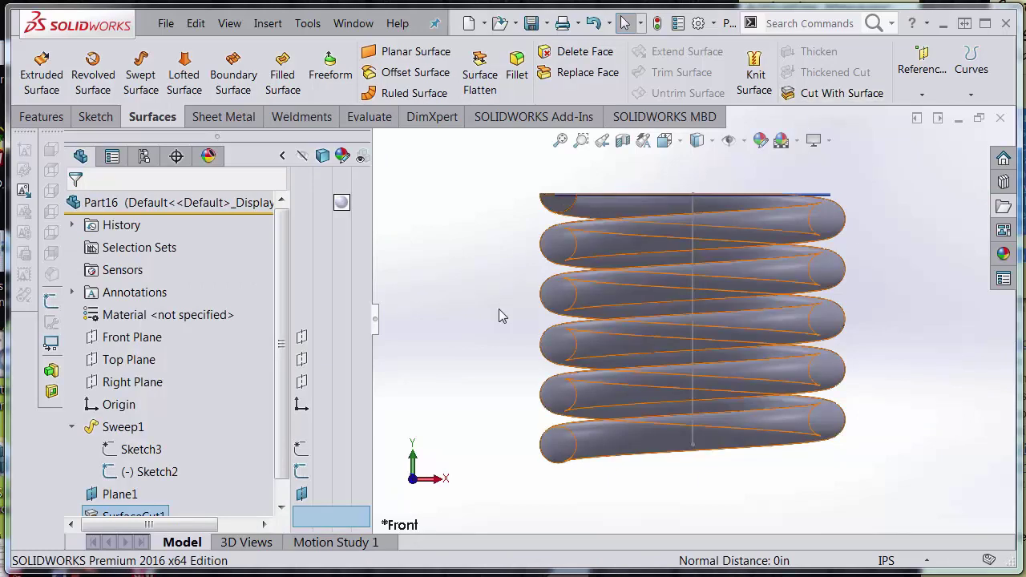
pyautogui.keyDown('ctrl'); pyautogui.click(128, 359); pyautogui.keyUp('ctrl')
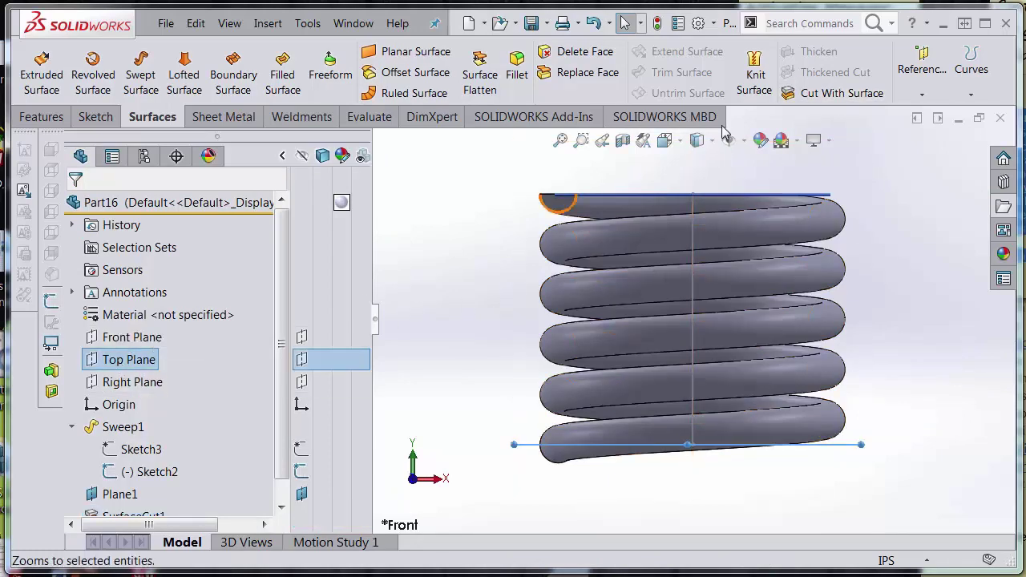
pyautogui.click(841, 93)
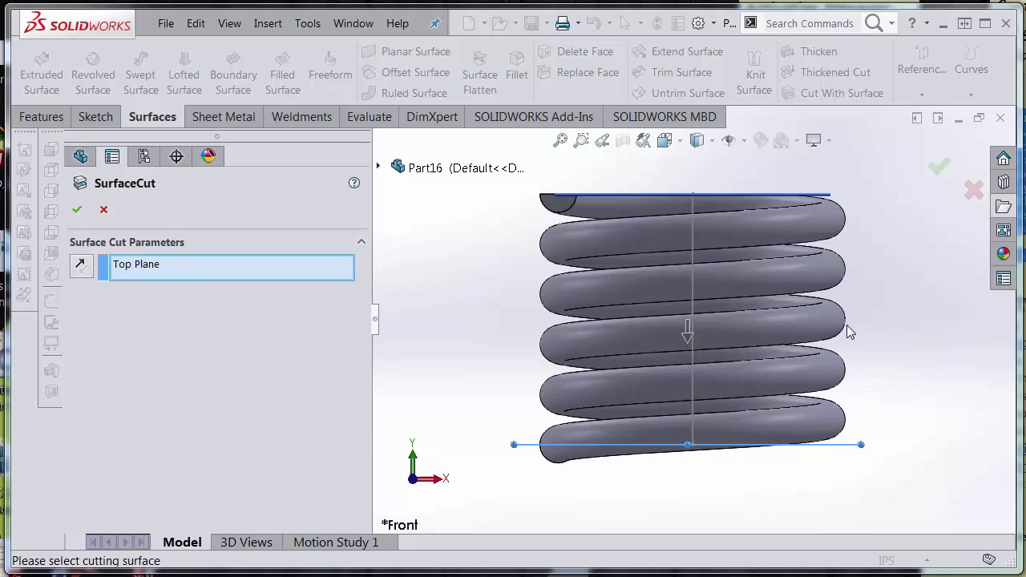
pyautogui.click(941, 170)
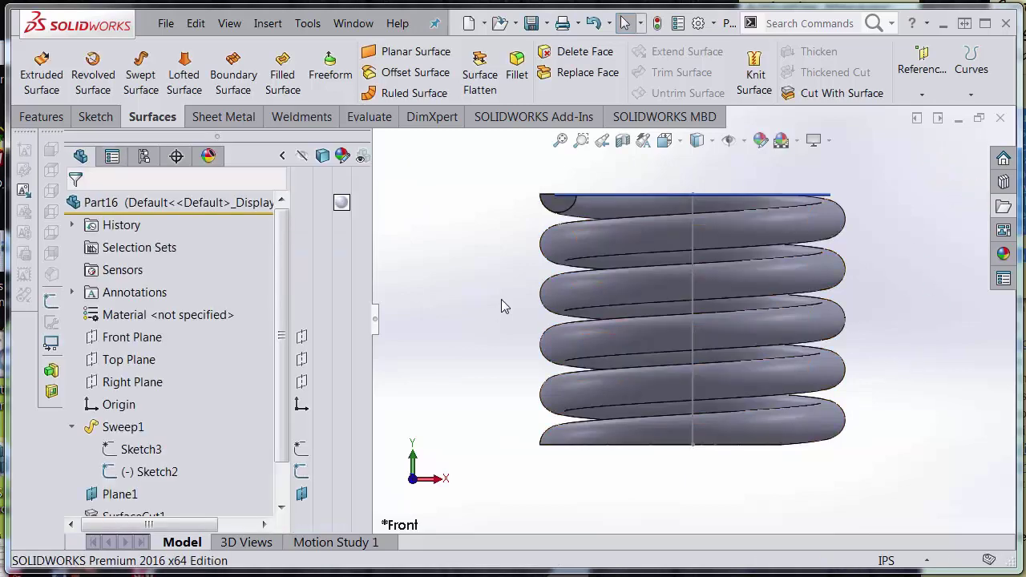
# Step: Inspect the spring's flat ends and bring the part window forward beside the assembly
pyautogui.click(73, 427)
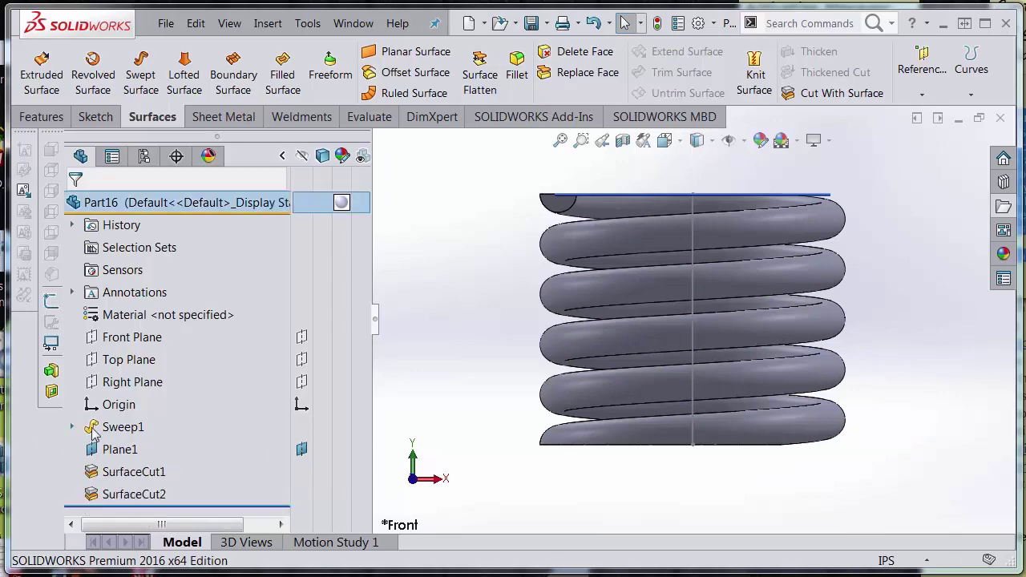
pyautogui.moveTo(504, 290); pyautogui.dragTo(524, 300, button='middle')
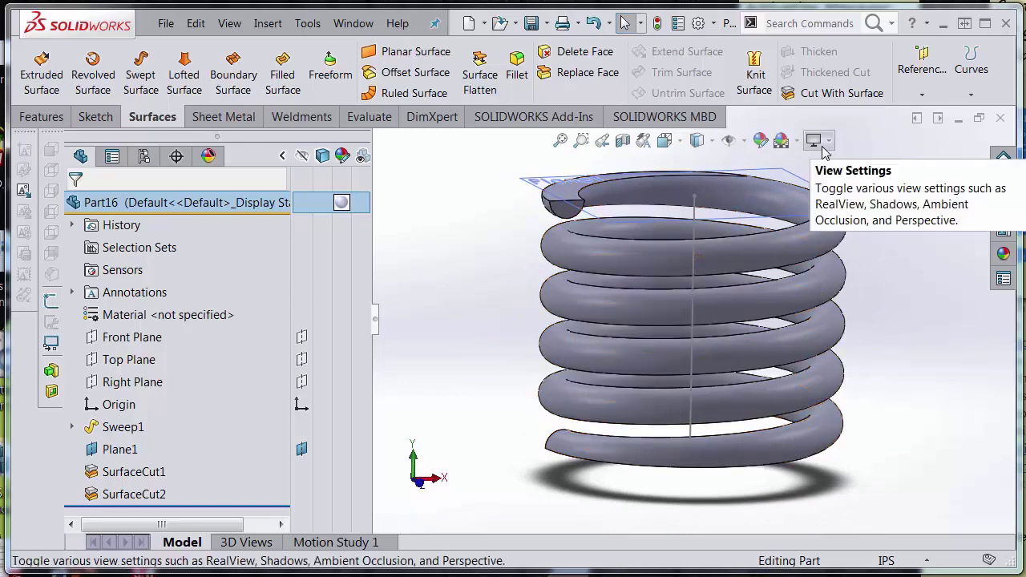
pyautogui.hotkey('ctrl', '1')
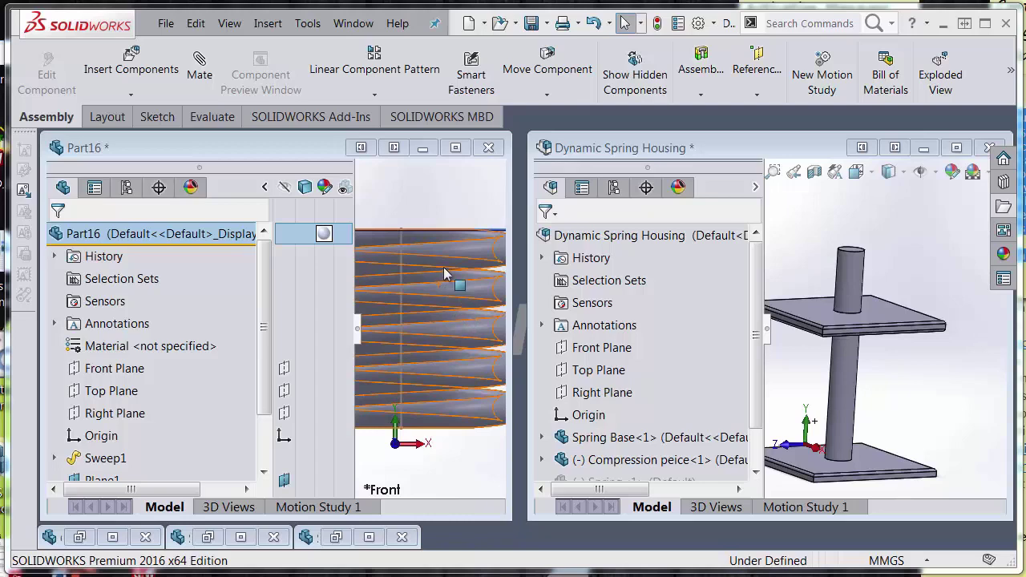
pyautogui.click(372, 176)
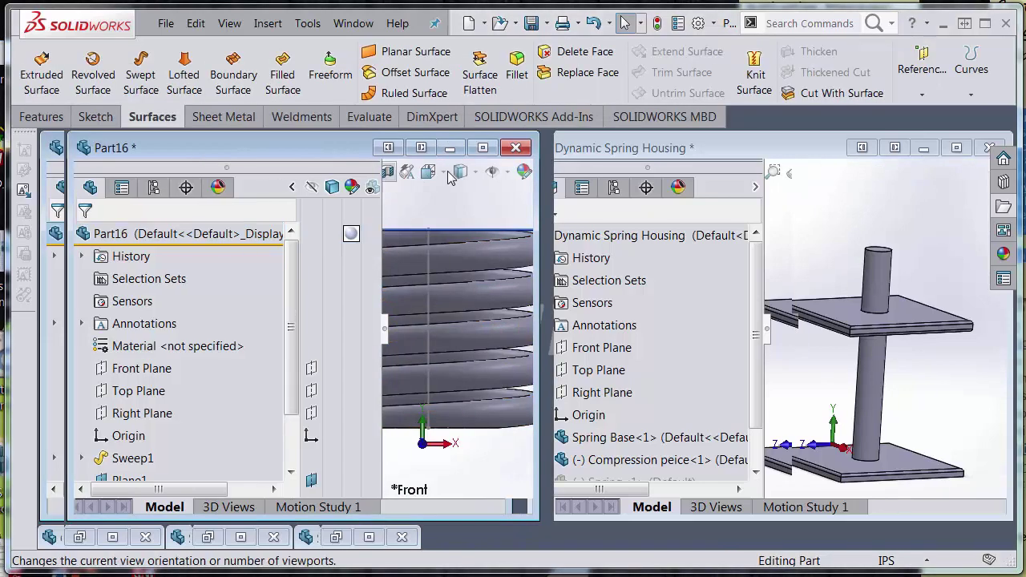
# Step: Save the spring part as Spring2 with Save As
pyautogui.click(546, 24)
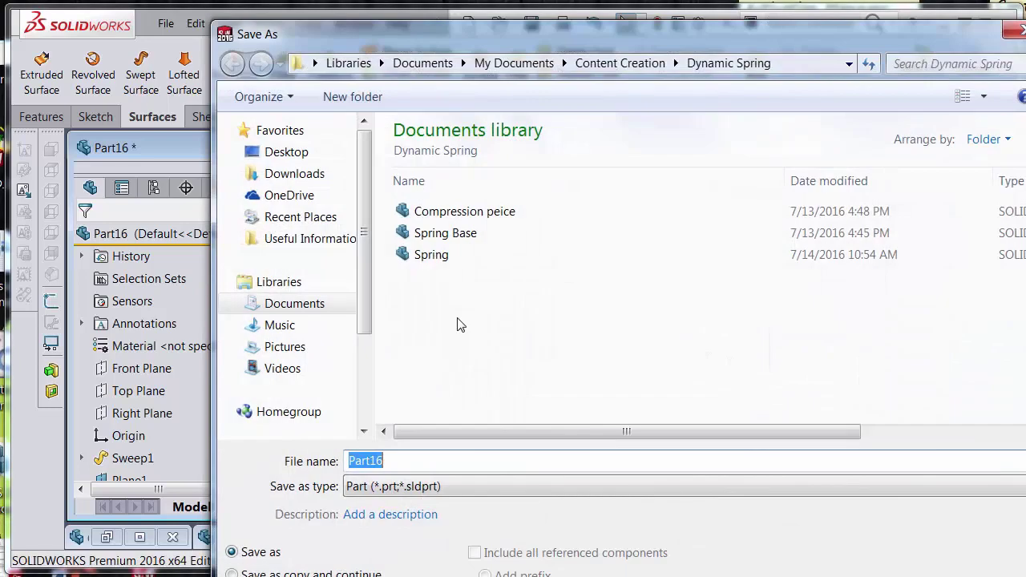
pyautogui.write('Sping')
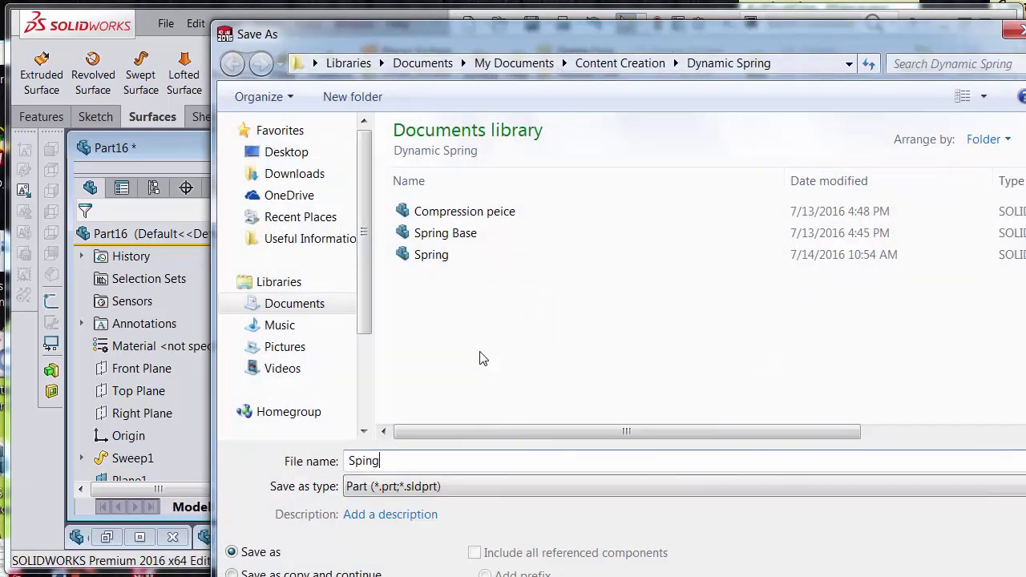
pyautogui.press('BackSpace')
pyautogui.write('ri')
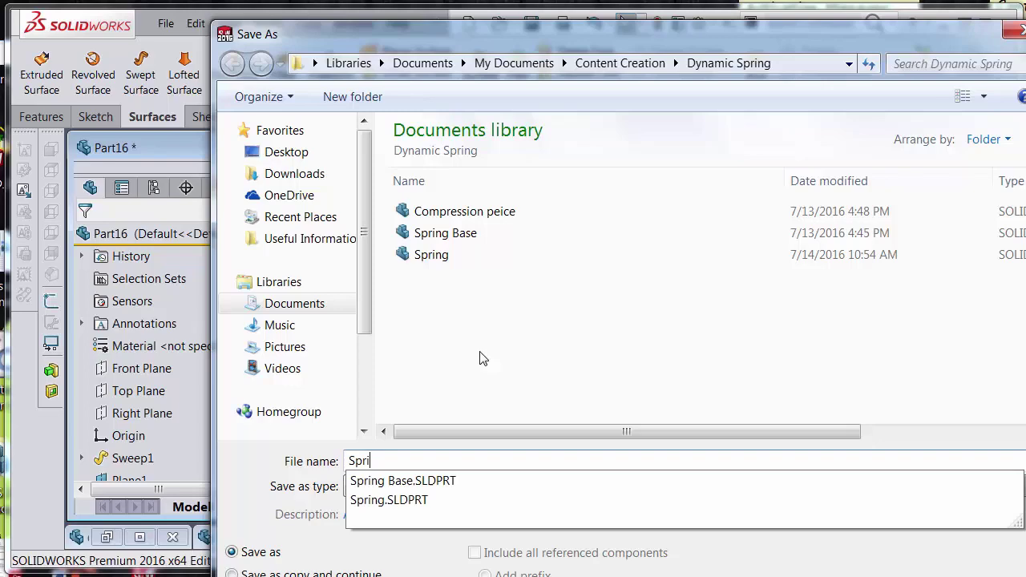
pyautogui.write('ng2')
pyautogui.press('Return')
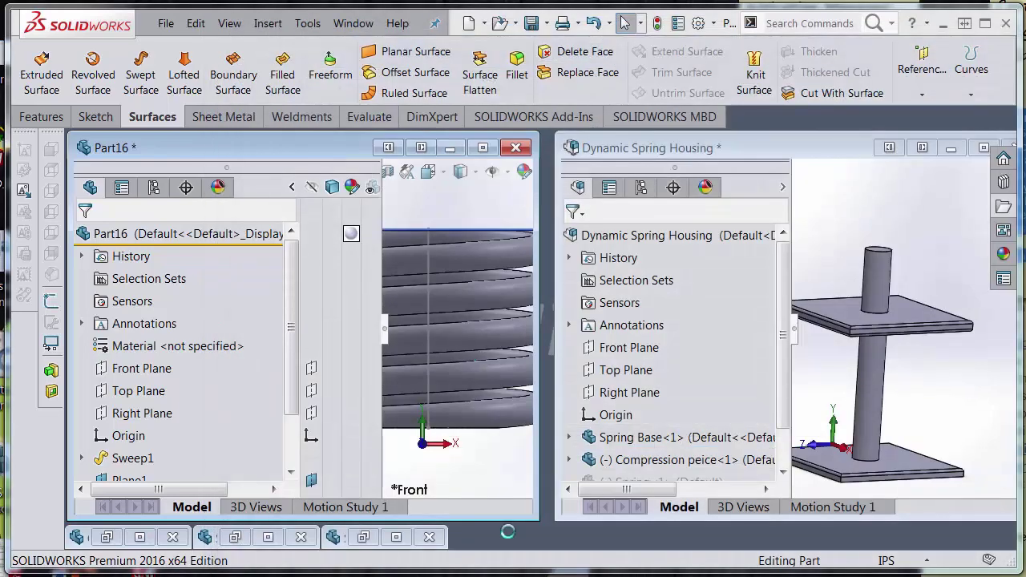
# Step: Drag Spring2 into the maximized Dynamic Spring Housing assembly and select its flat end face
pyautogui.moveTo(491, 263); pyautogui.dragTo(942, 188)
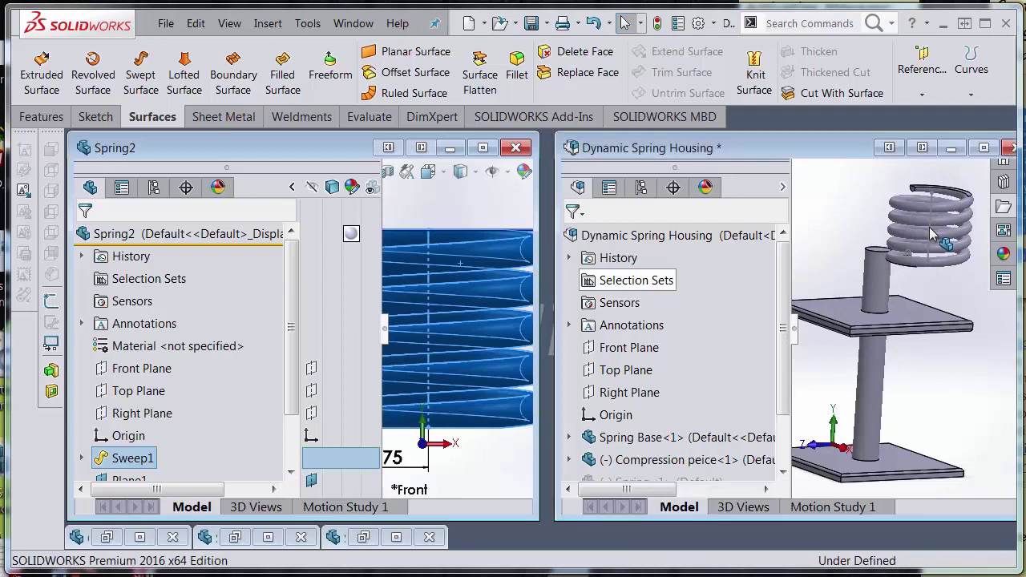
pyautogui.click(983, 147)
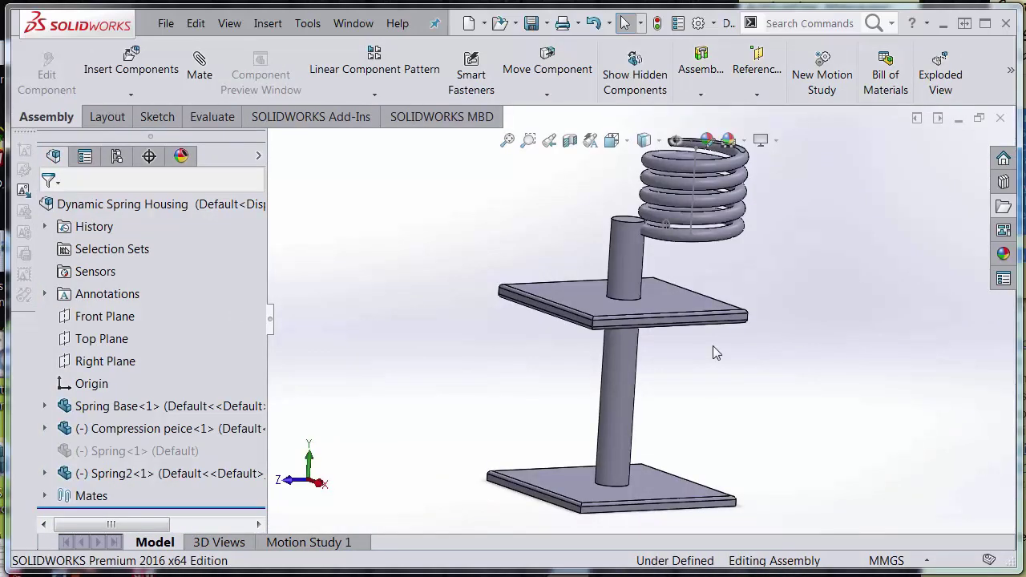
pyautogui.moveTo(694, 286); pyautogui.dragTo(698, 230, button='middle')
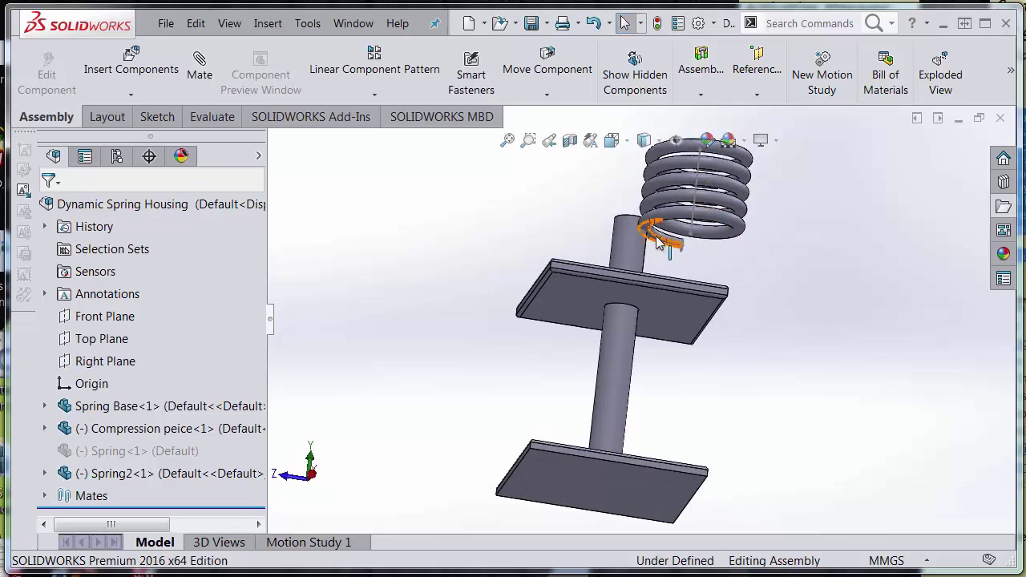
pyautogui.scroll(-5, 658, 244)
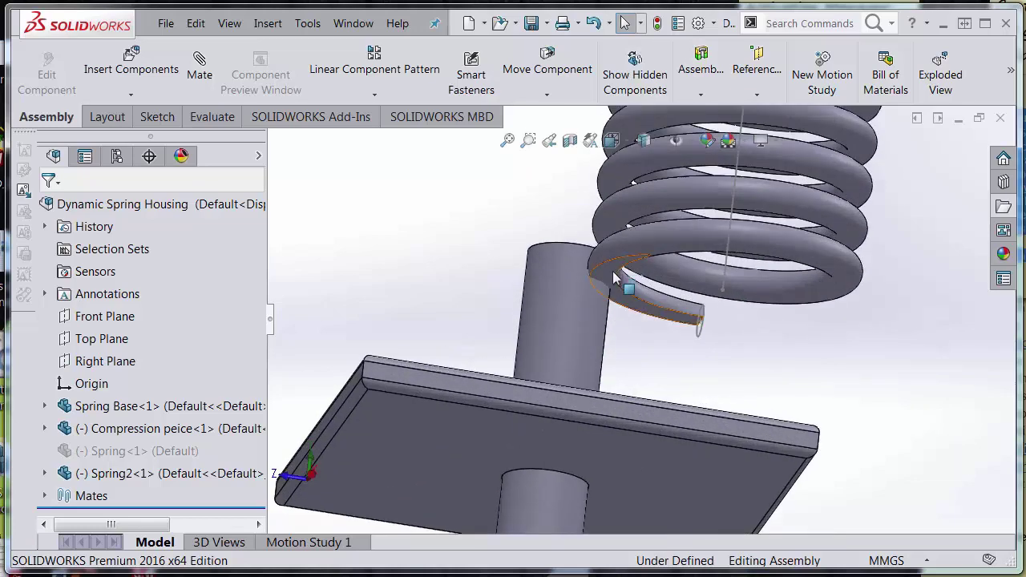
pyautogui.click(614, 278)
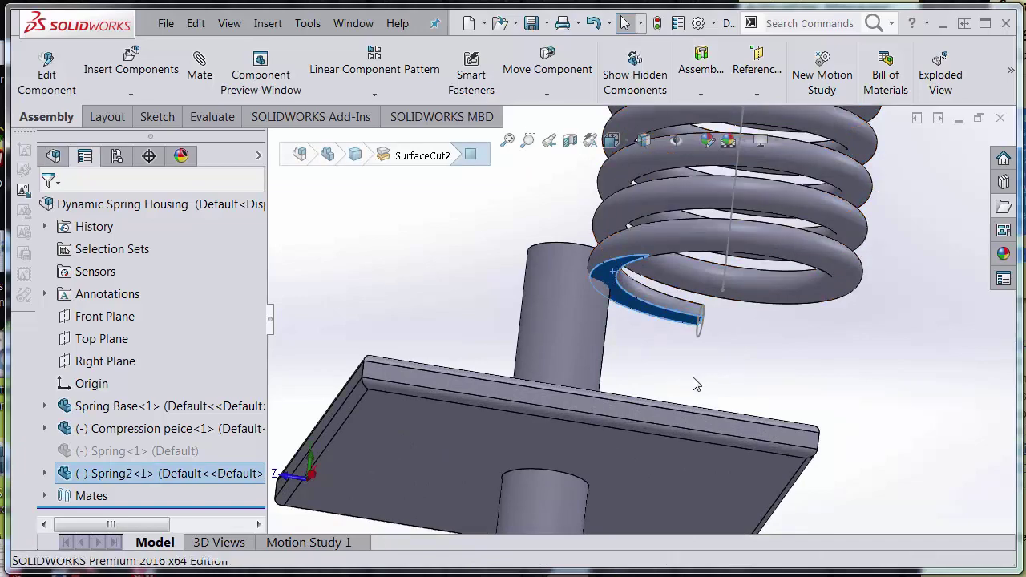
# Step: Mate the spring's end face Coincident with the Spring Base plate's top face
pyautogui.click(200, 64)
pyautogui.scroll(5, 669, 360)
pyautogui.scroll(1, 569, 477)
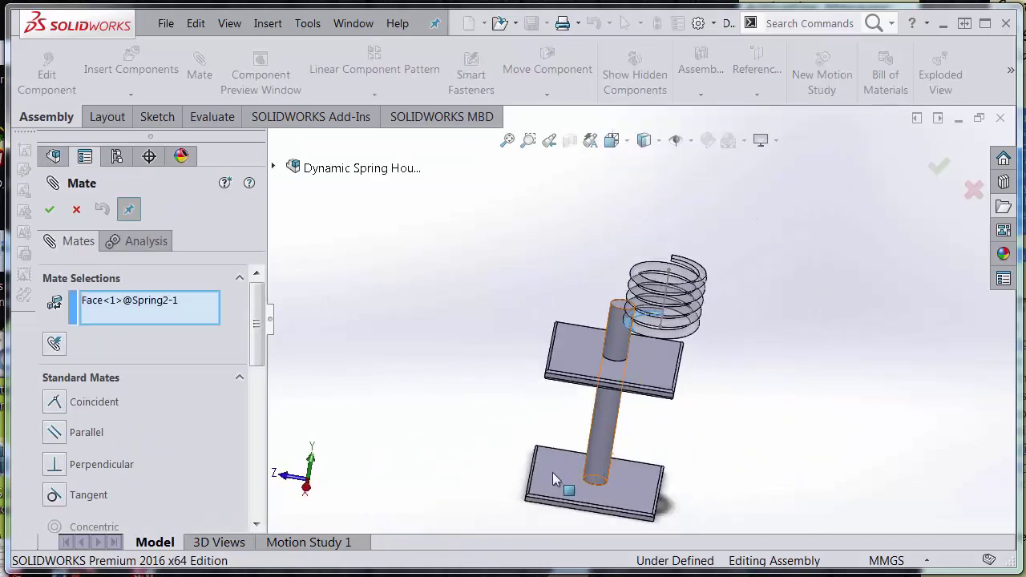
pyautogui.click(551, 472)
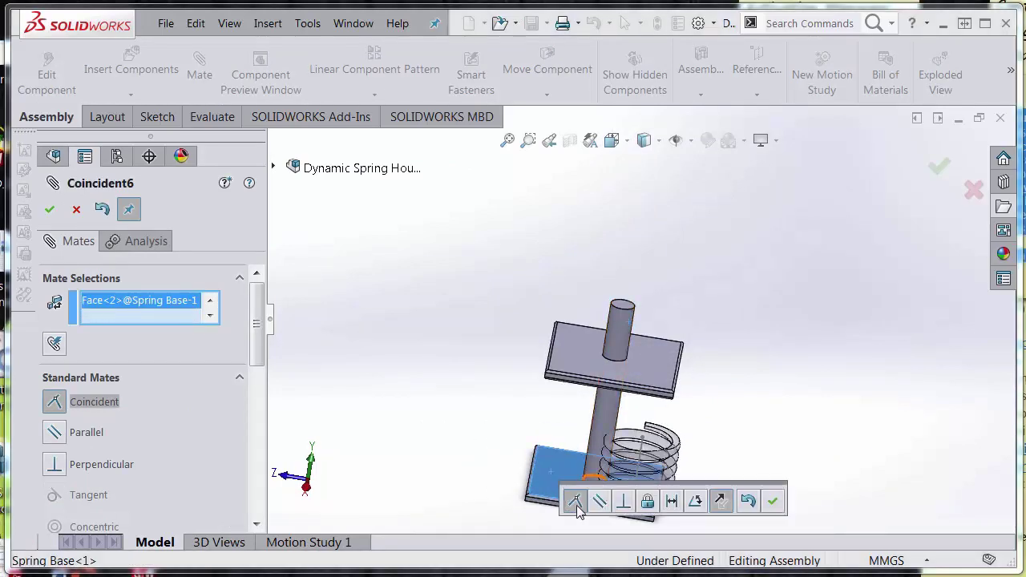
pyautogui.click(772, 501)
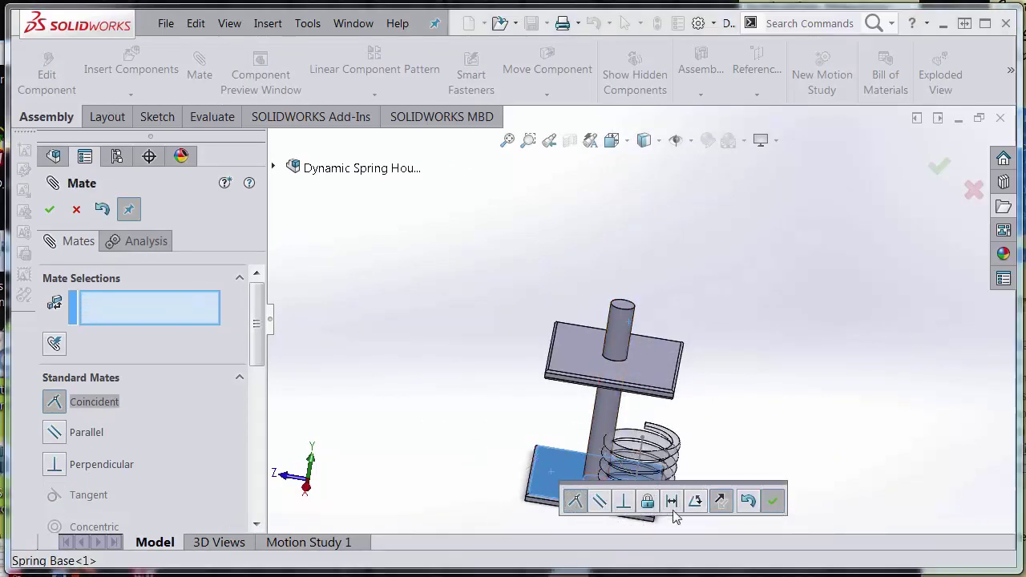
# Step: Make the spring's path line Concentric with the shaft and finish the mates
pyautogui.click(645, 453)
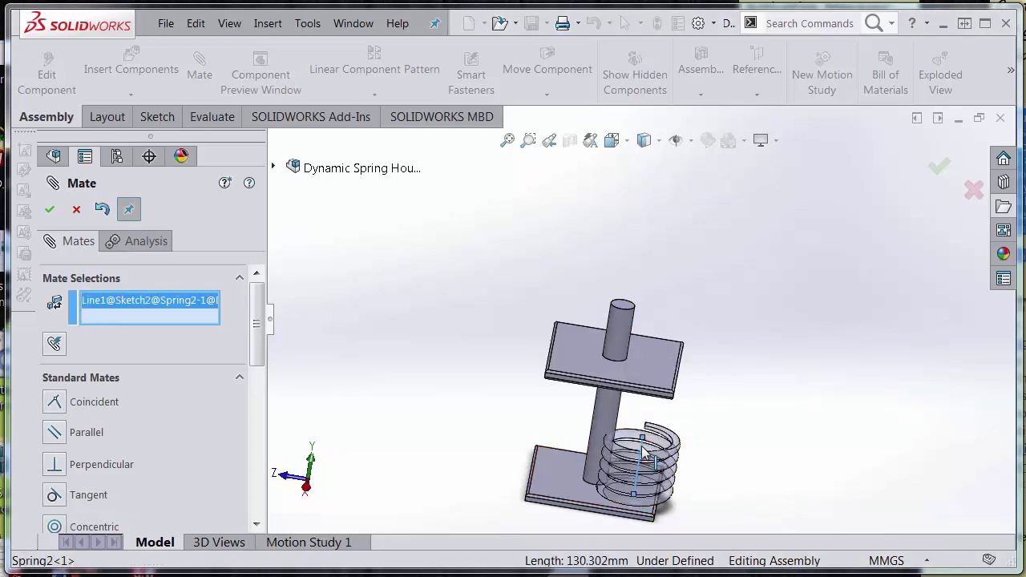
pyautogui.click(597, 469)
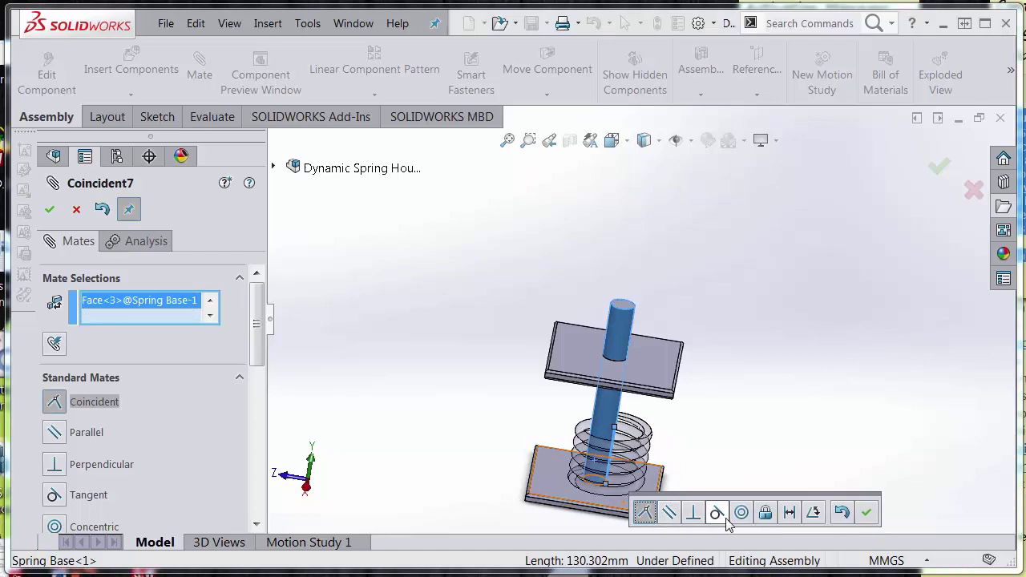
pyautogui.click(741, 513)
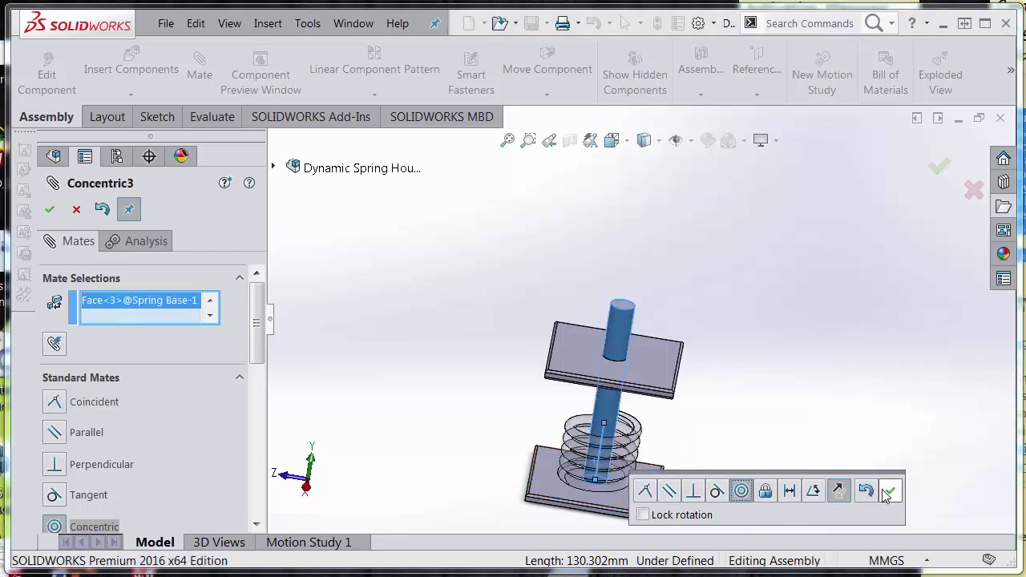
pyautogui.click(888, 492)
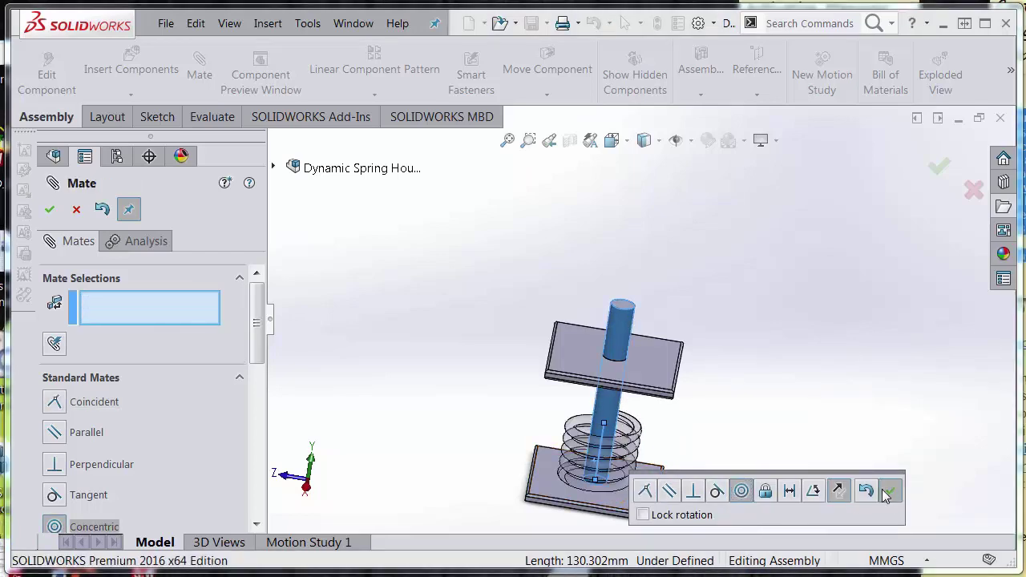
pyautogui.click(939, 166)
pyautogui.moveTo(723, 412); pyautogui.dragTo(687, 434, button='middle')
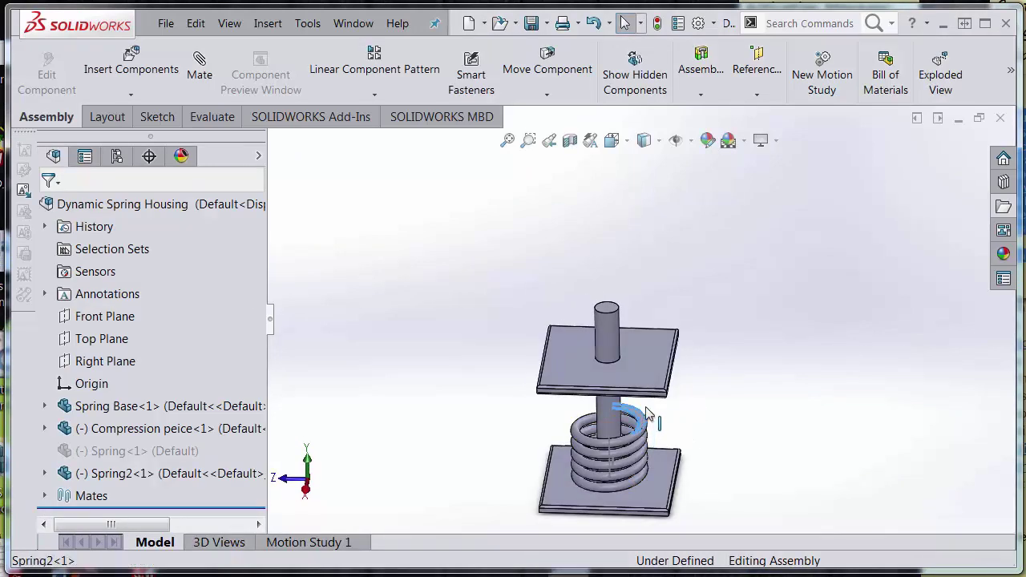
# Step: Apply Lock Rotation to the spring's Concentric3 mate after finding the spring still drags
pyautogui.moveTo(652, 420)
pyautogui.mouseDown()
pyautogui.moveTo(662, 419)
pyautogui.moveTo(661, 434)
pyautogui.mouseUp()
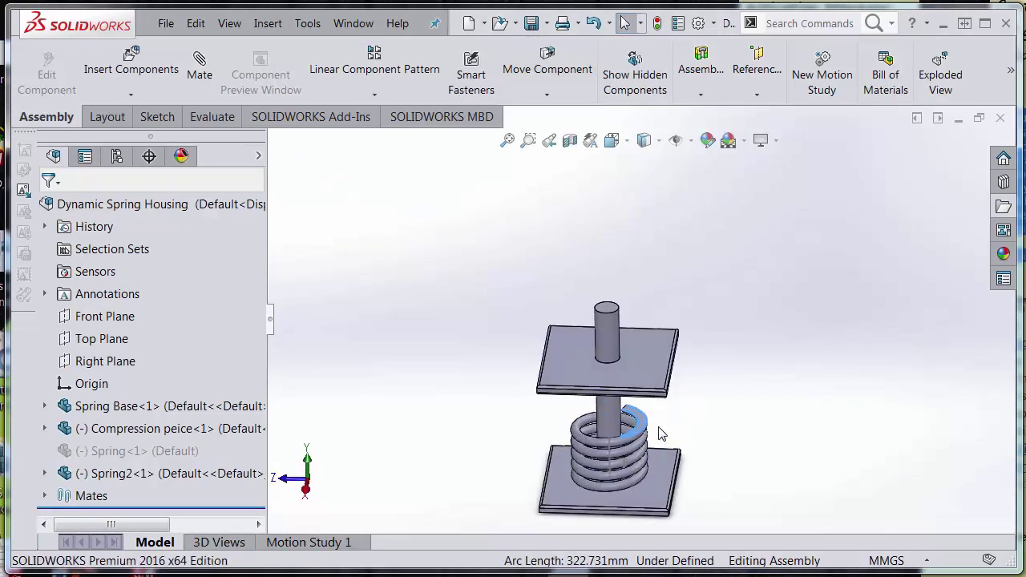
pyautogui.click(56, 475)
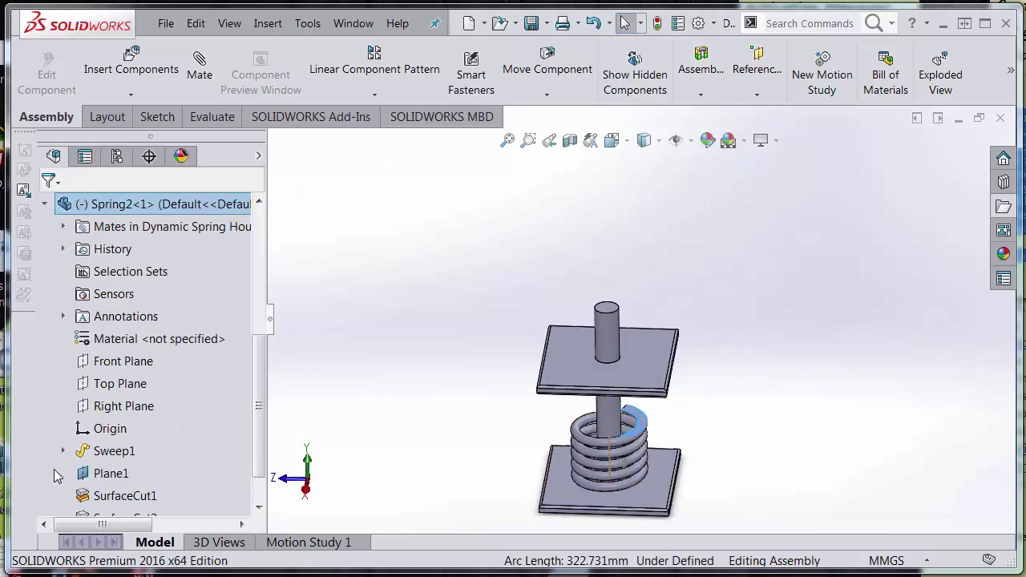
pyautogui.click(64, 228)
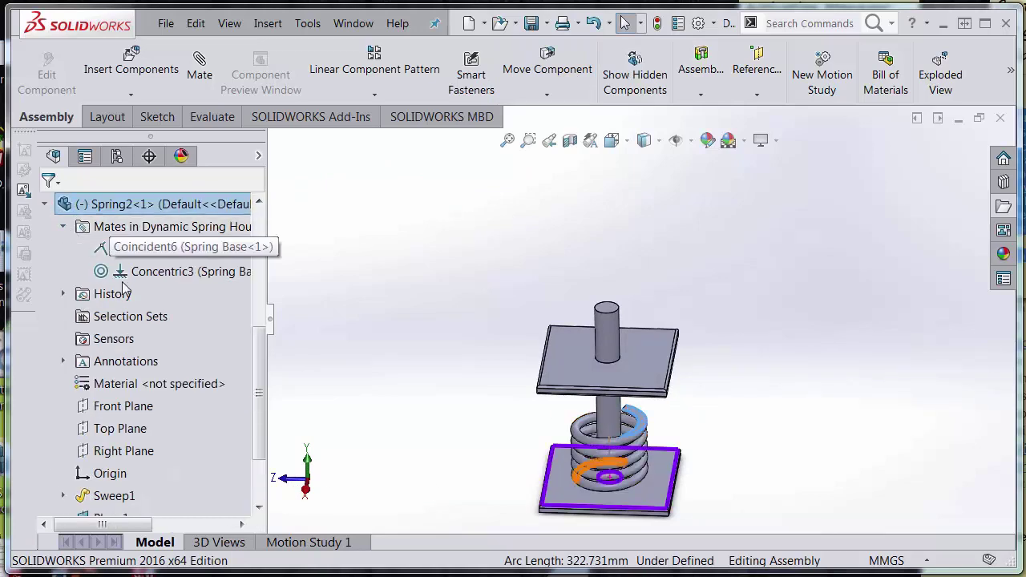
pyautogui.rightClick(96, 293)
pyautogui.rightClick(127, 275)
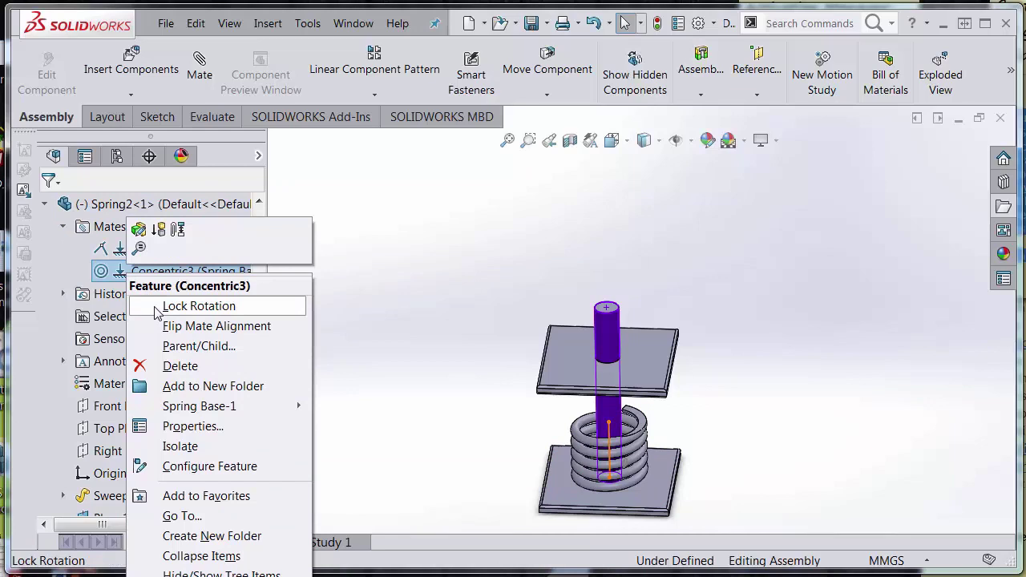
pyautogui.click(335, 307)
# Step: Check that the spring no longer moves, then slide the top plate down to test
pyautogui.click(356, 289)
pyautogui.moveTo(591, 449); pyautogui.dragTo(637, 449)
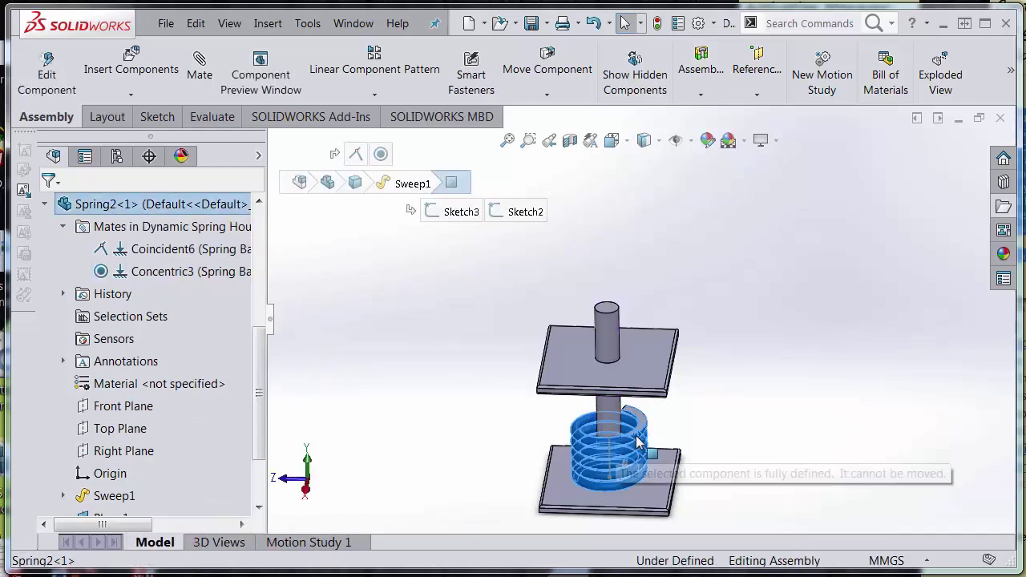
pyautogui.click(44, 204)
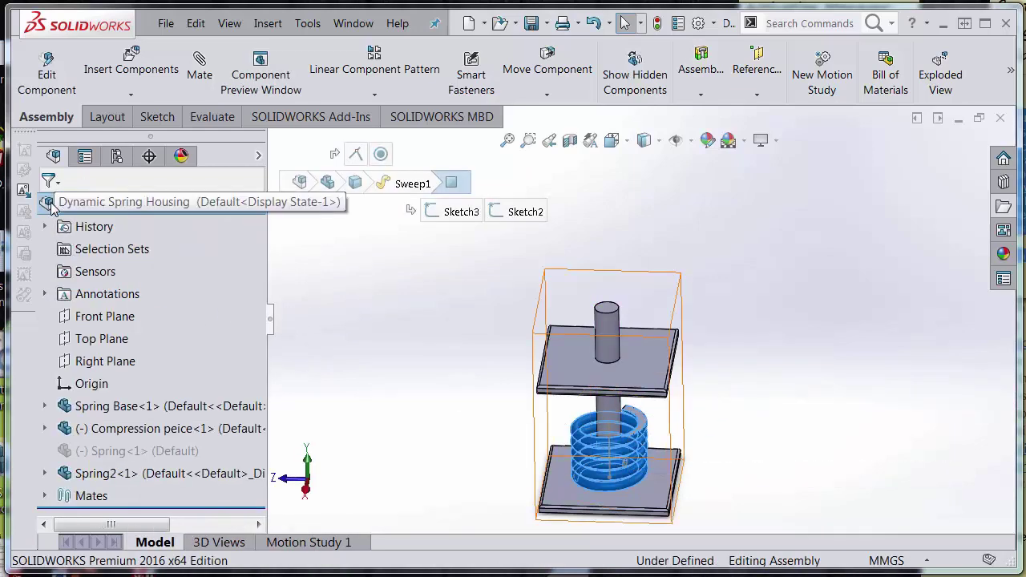
pyautogui.click(434, 321)
pyautogui.moveTo(712, 406); pyautogui.dragTo(687, 362, button='middle')
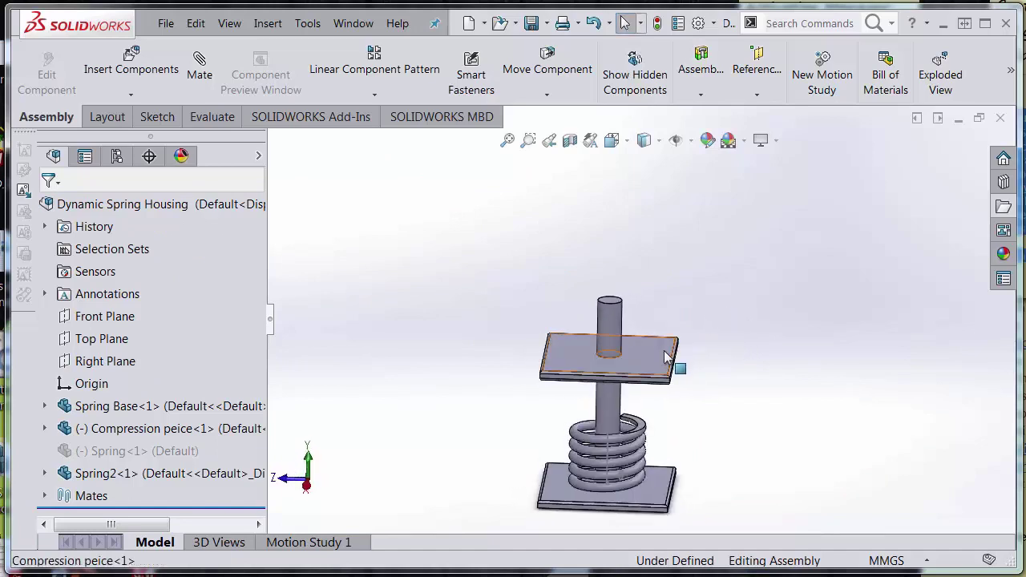
pyautogui.moveTo(671, 355); pyautogui.dragTo(669, 394)
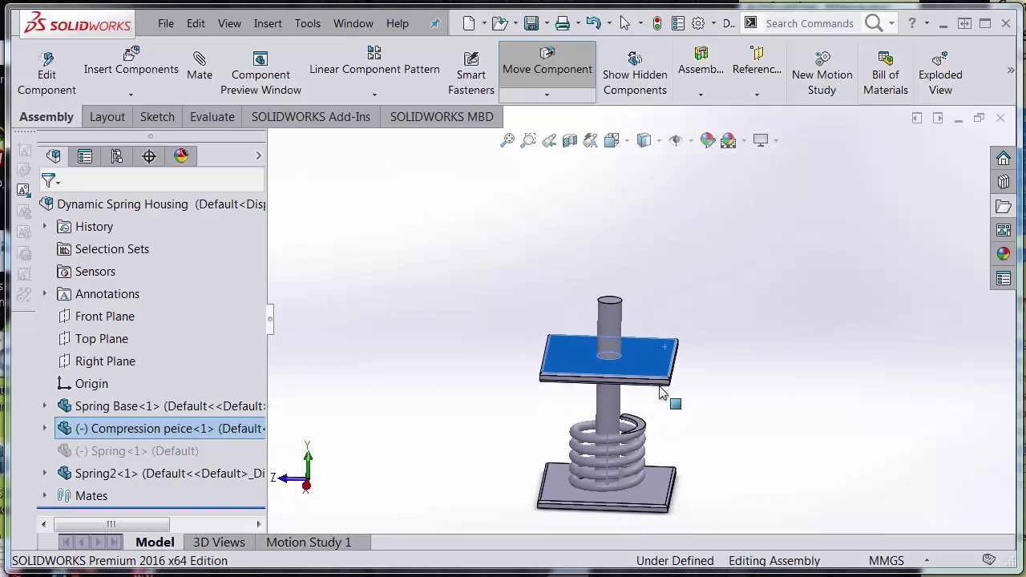
pyautogui.press('Escape')
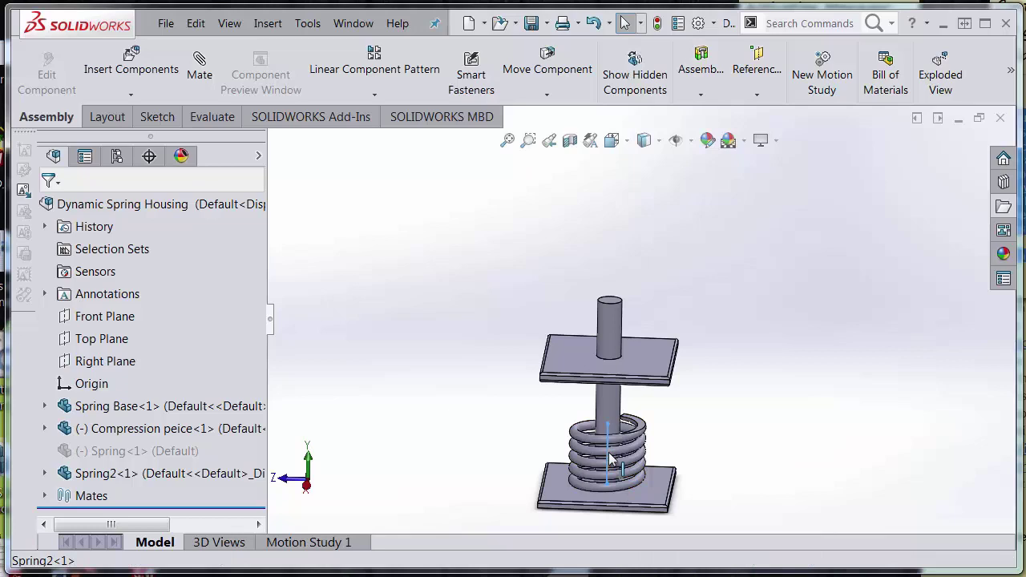
# Step: Edit the spring's sketch and select the path line's top endpoint and the top plate edge
pyautogui.rightClick(611, 459)
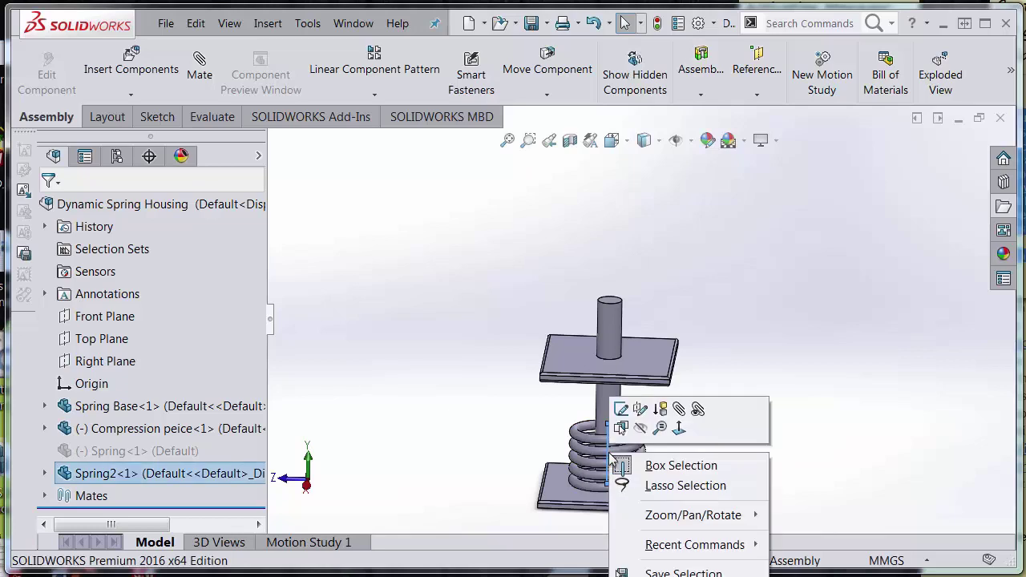
pyautogui.click(622, 413)
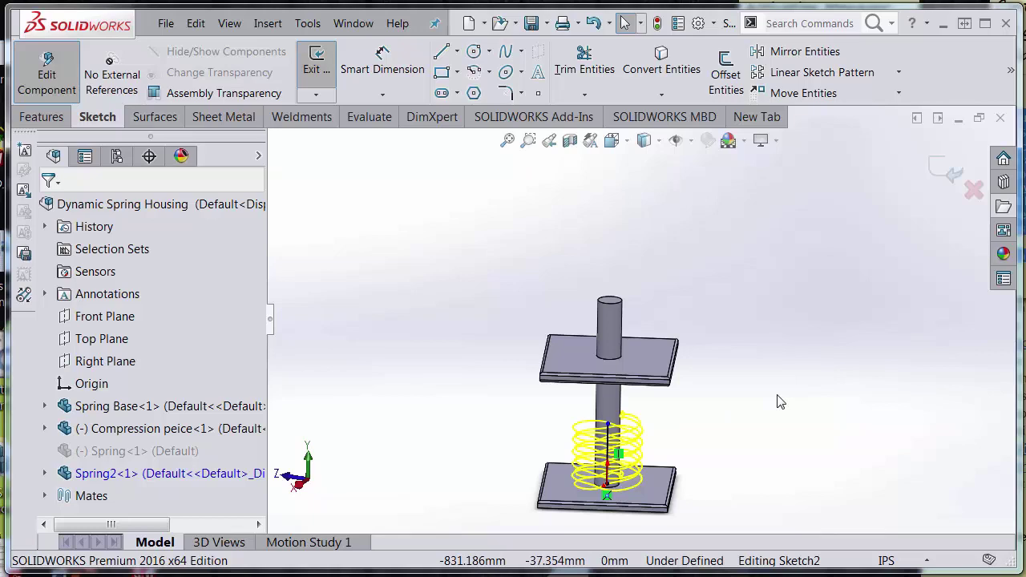
pyautogui.click(609, 427)
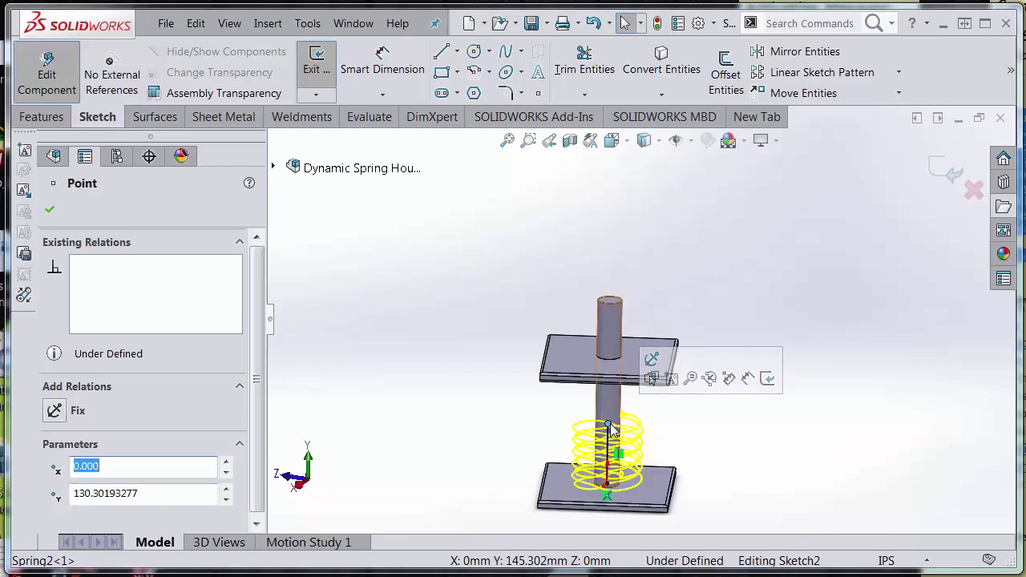
pyautogui.keyDown('ctrl'); pyautogui.moveTo(680, 418); pyautogui.dragTo(679, 391, button='middle'); pyautogui.keyUp('ctrl')
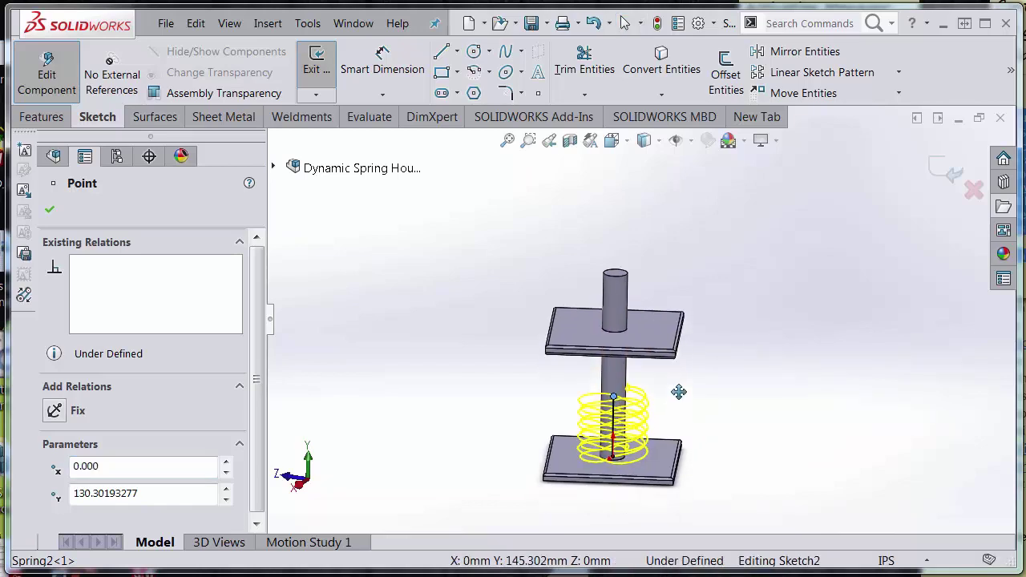
pyautogui.moveTo(699, 311); pyautogui.dragTo(645, 335, button='middle')
pyautogui.keyDown('ctrl'); pyautogui.click(646, 335); pyautogui.keyUp('ctrl')
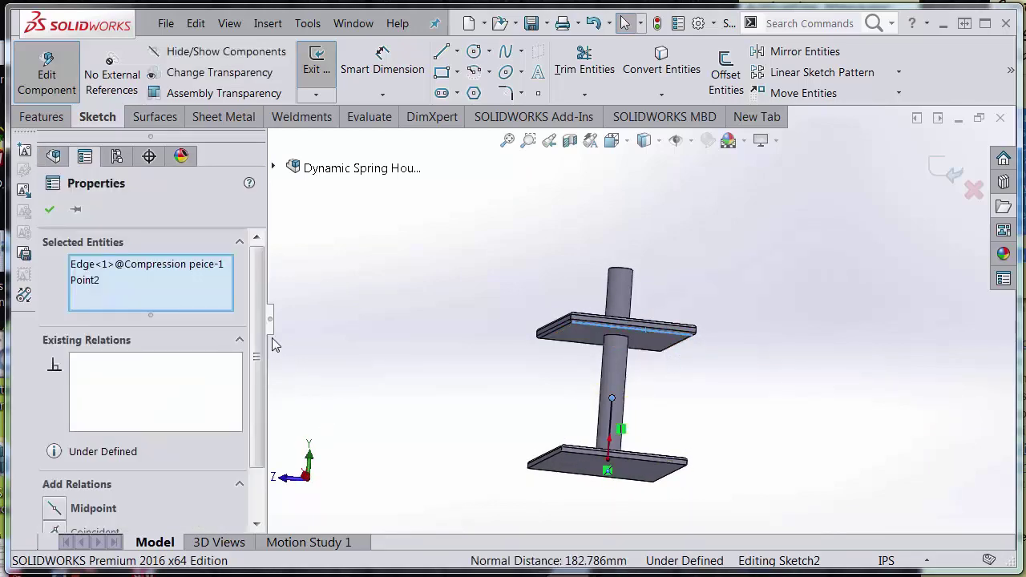
# Step: Make the path endpoint coincident with the plate edge and exit the sketch
pyautogui.scroll(-1, 263, 324)
pyautogui.scroll(1, 262, 324)
pyautogui.scroll(-1, 258, 323)
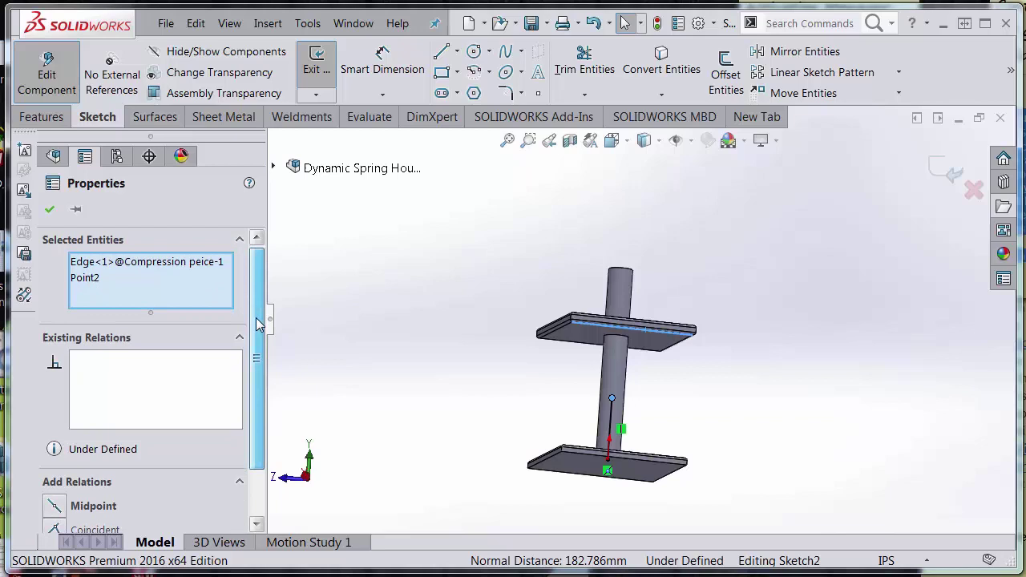
pyautogui.scroll(-2, 256, 320)
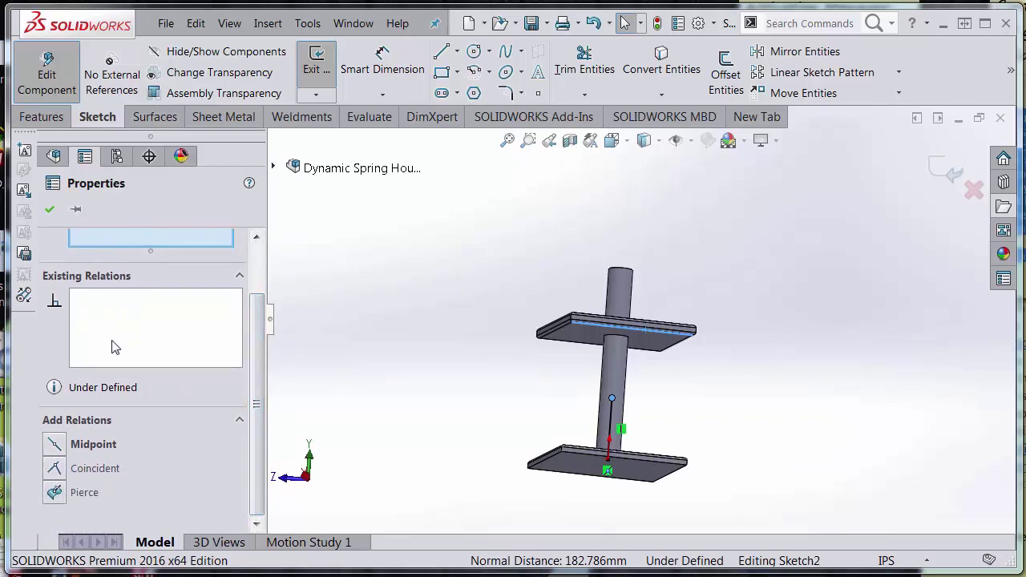
pyautogui.click(56, 471)
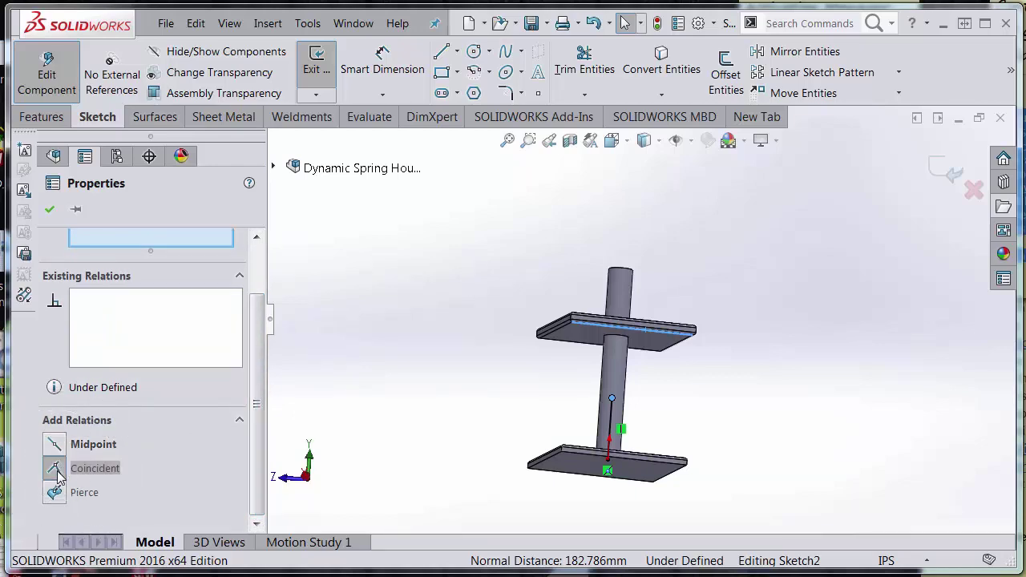
pyautogui.click(48, 209)
pyautogui.moveTo(448, 256); pyautogui.dragTo(421, 296, button='middle')
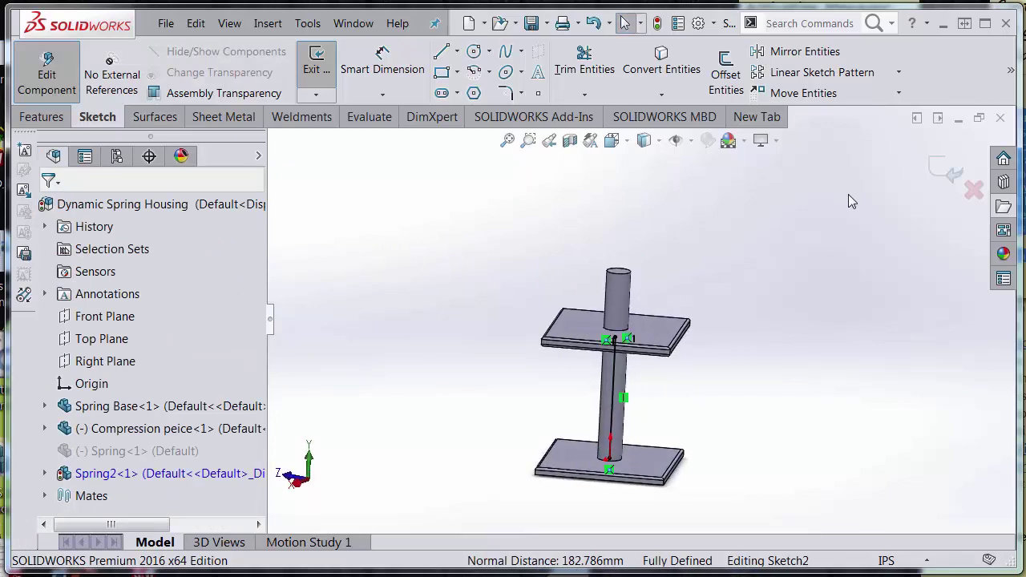
pyautogui.click(942, 175)
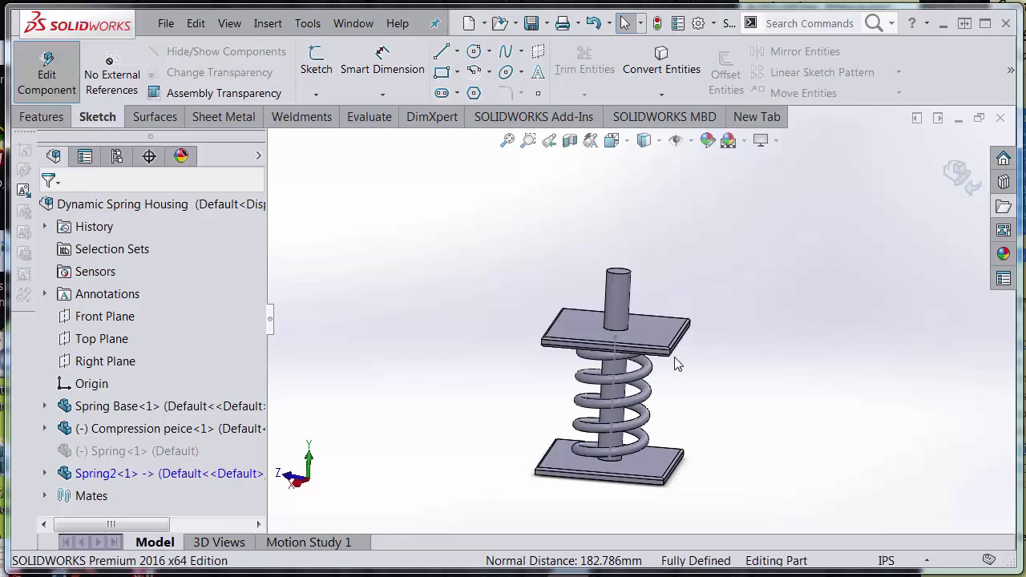
# Step: Exit Edit Component, rebuild with Ctrl+B, and confirm the spring follows the plate moved up the shaft
pyautogui.moveTo(695, 387); pyautogui.dragTo(699, 367, button='middle')
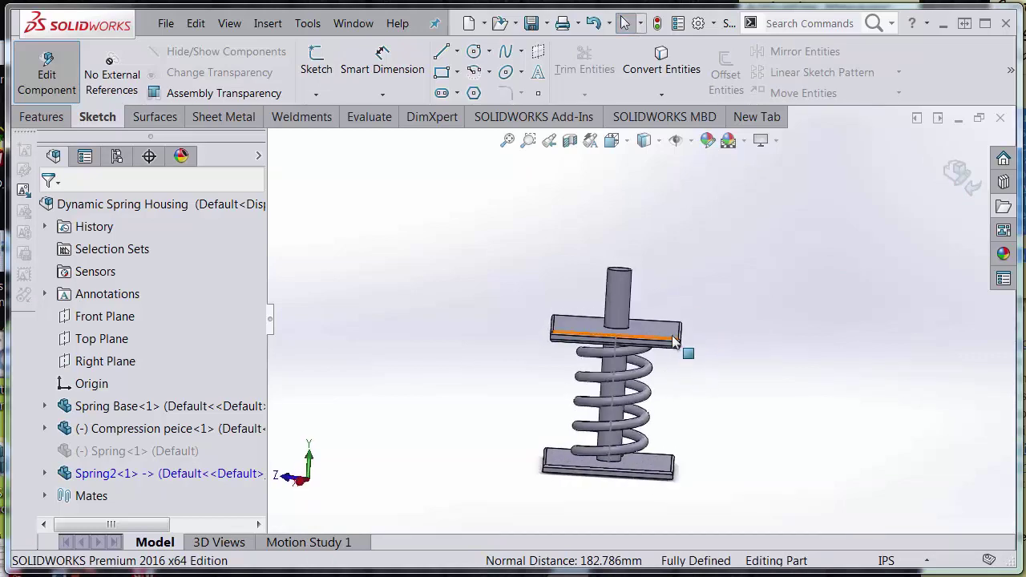
pyautogui.moveTo(671, 337); pyautogui.dragTo(675, 397)
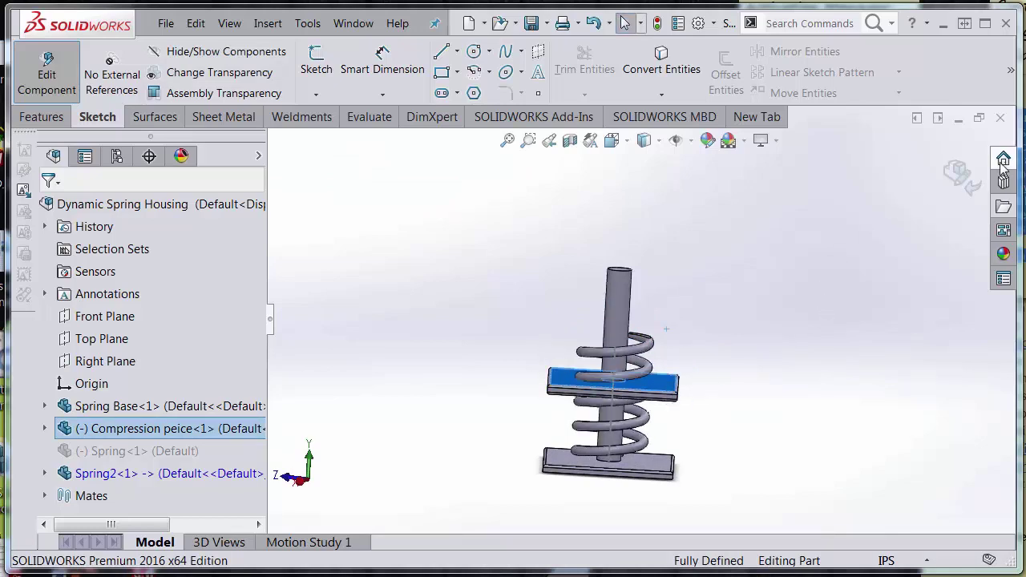
pyautogui.click(970, 183)
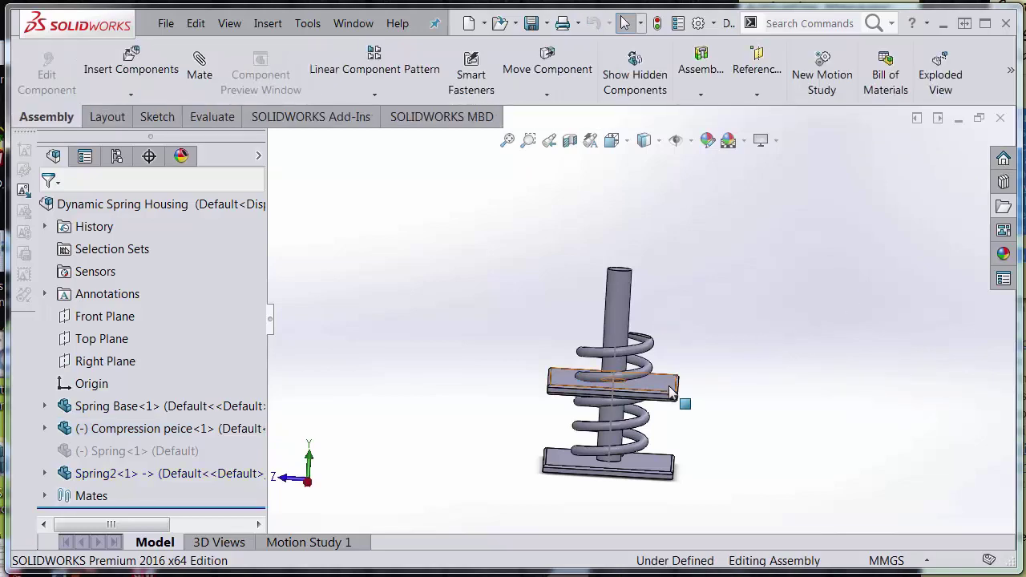
pyautogui.click(712, 392)
pyautogui.hotkey('ctrl', 'b')
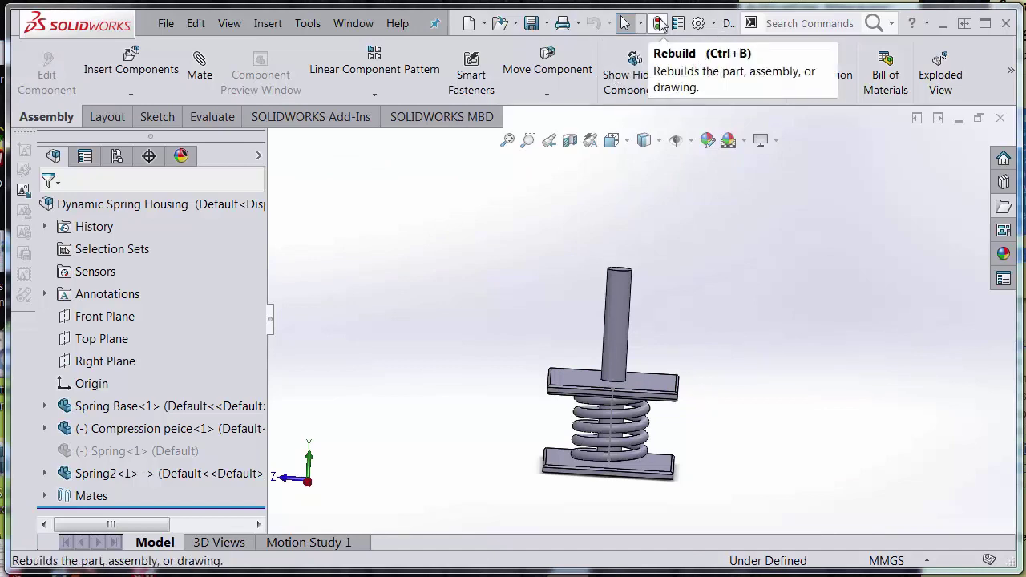
pyautogui.moveTo(670, 379); pyautogui.dragTo(671, 297)
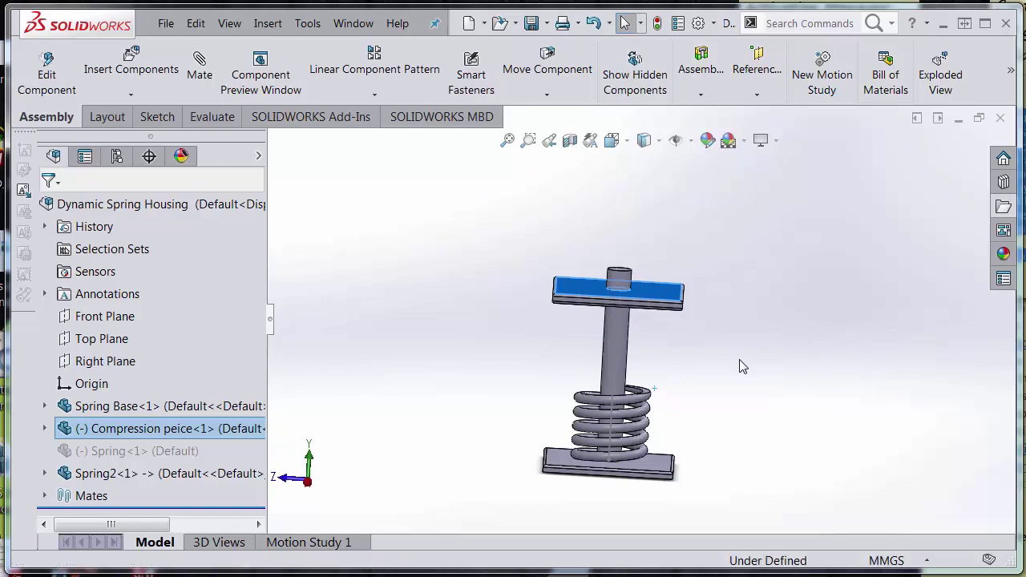
pyautogui.hotkey('ctrl', 'b')
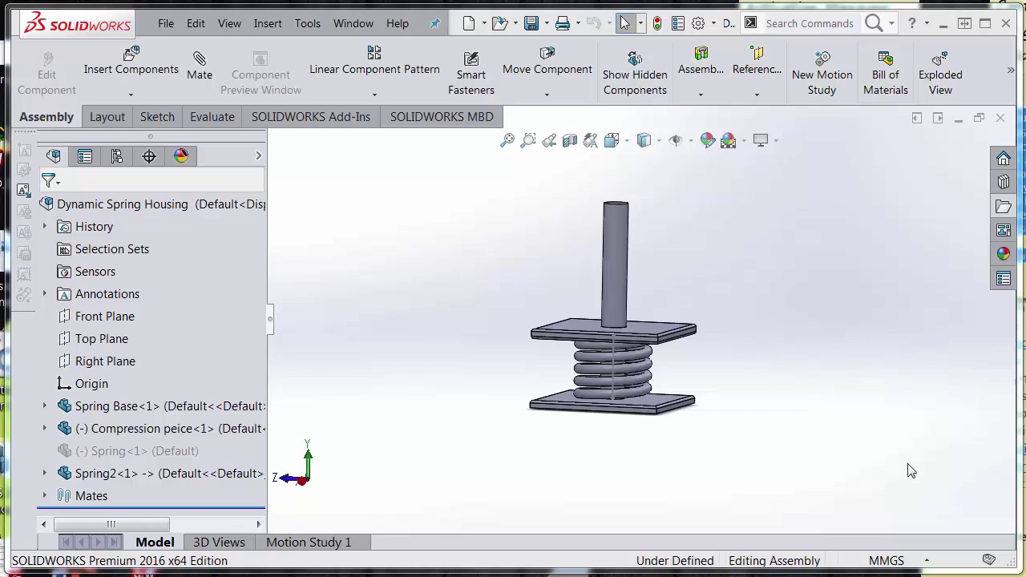
# Step: Start a new motion study, raise the compression plate at 4 sec, and preview it
pyautogui.click(335, 545)
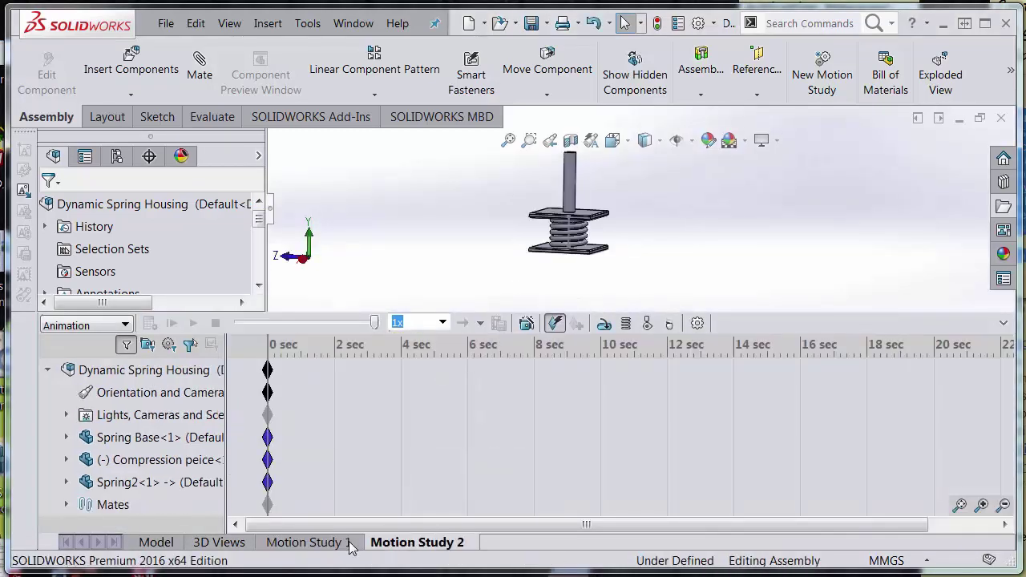
pyautogui.click(276, 345)
pyautogui.moveTo(276, 345); pyautogui.dragTo(398, 342)
pyautogui.click(406, 353)
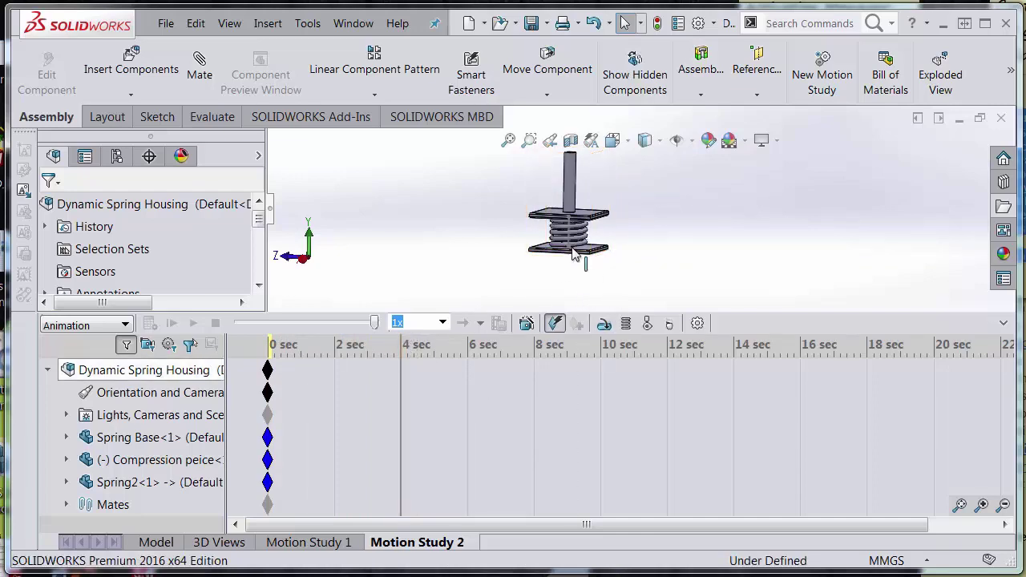
pyautogui.click(592, 217)
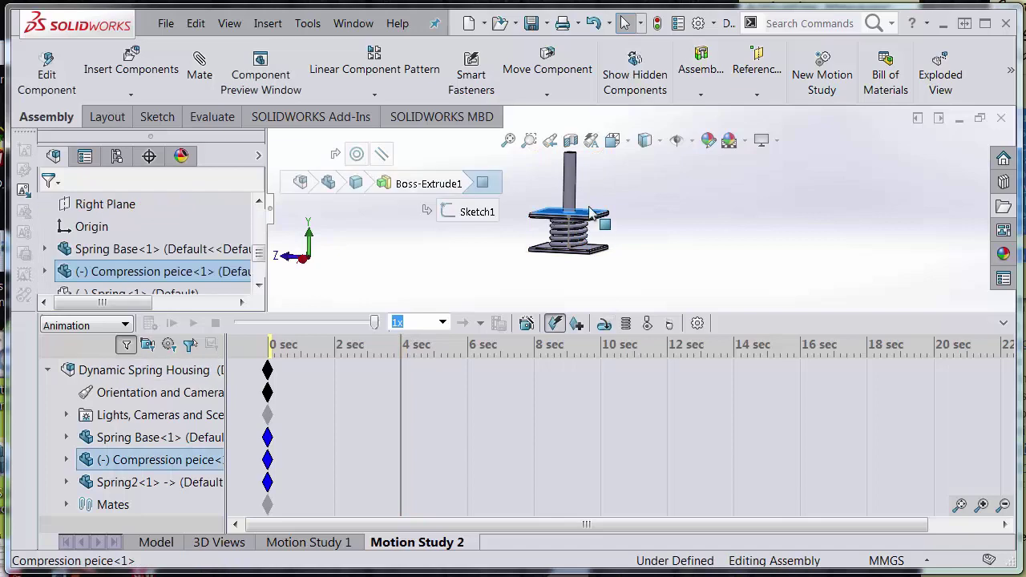
pyautogui.moveTo(591, 217); pyautogui.dragTo(582, 152)
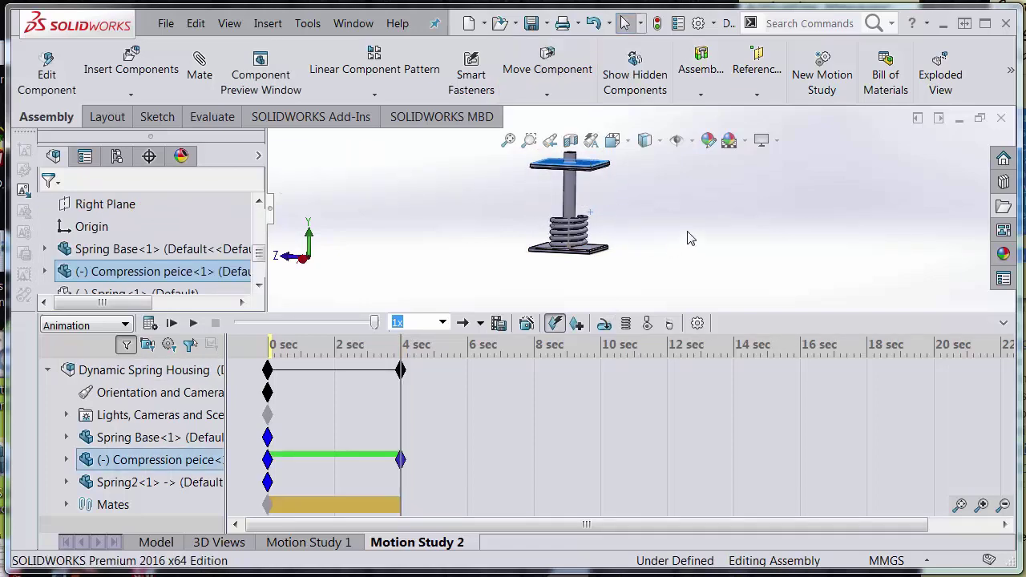
pyautogui.click(193, 323)
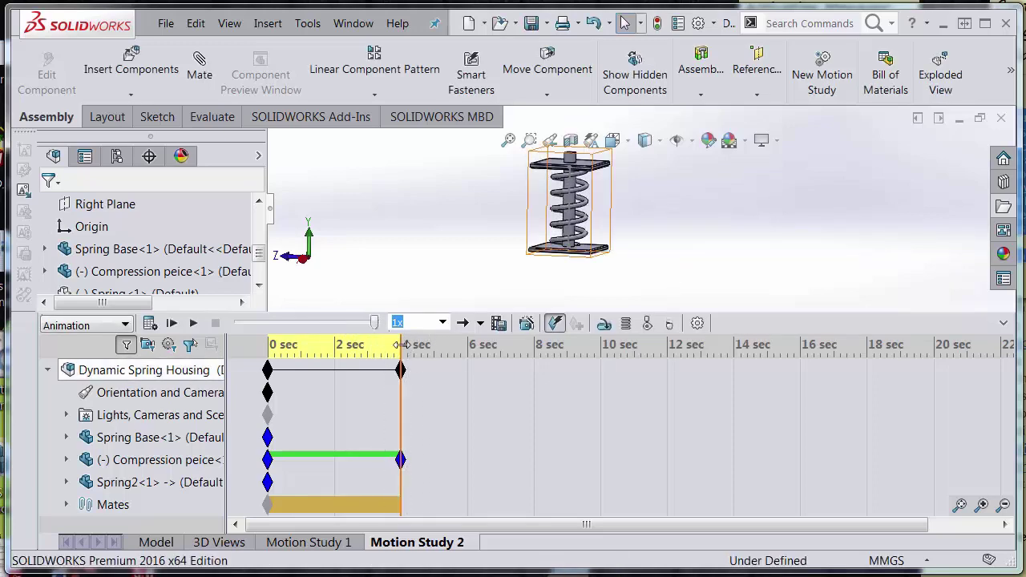
# Step: Lower the compression plate back down at 8 sec and replay the animation
pyautogui.moveTo(401, 345); pyautogui.dragTo(535, 346)
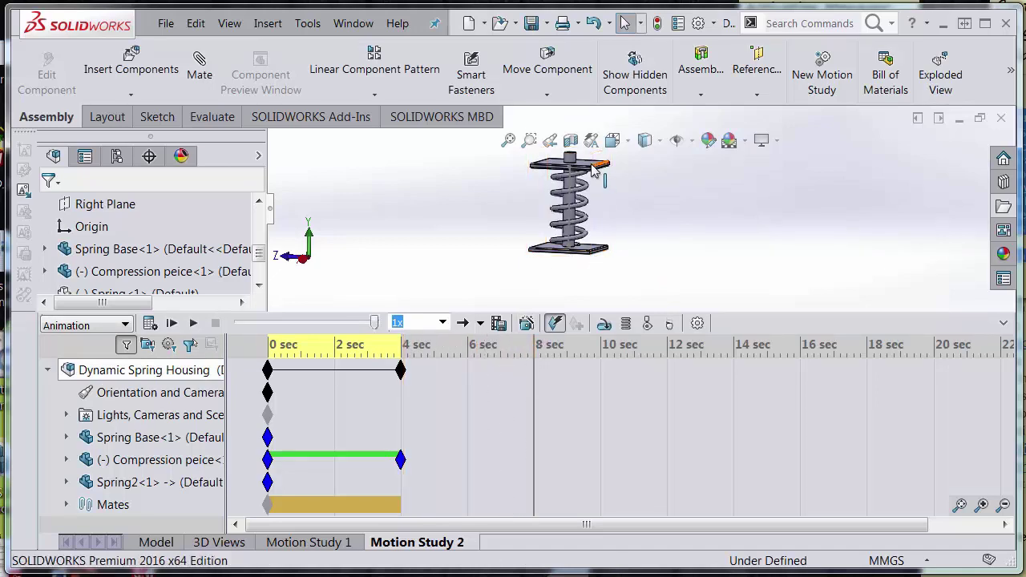
pyautogui.moveTo(591, 167); pyautogui.dragTo(606, 222)
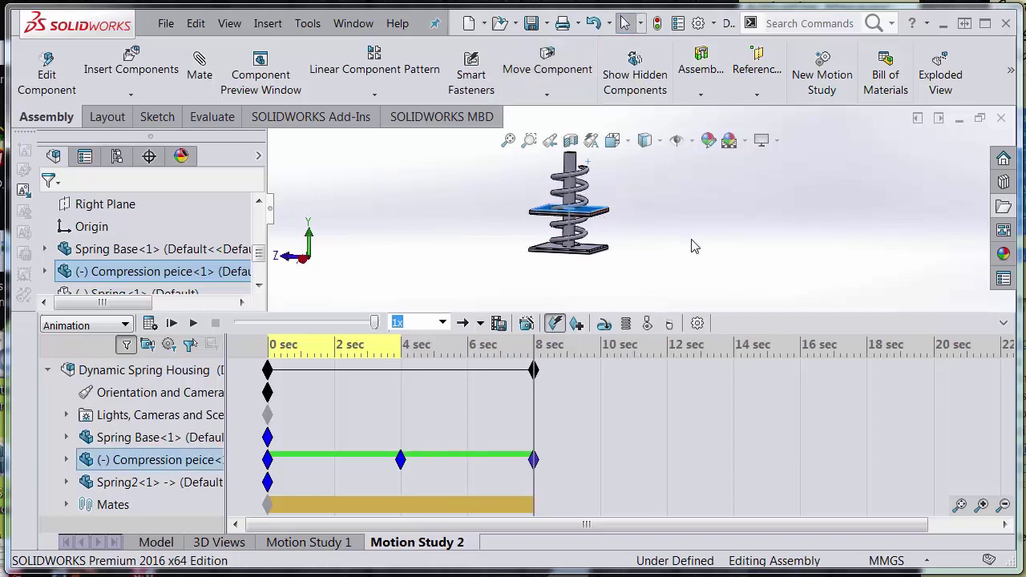
pyautogui.click(193, 323)
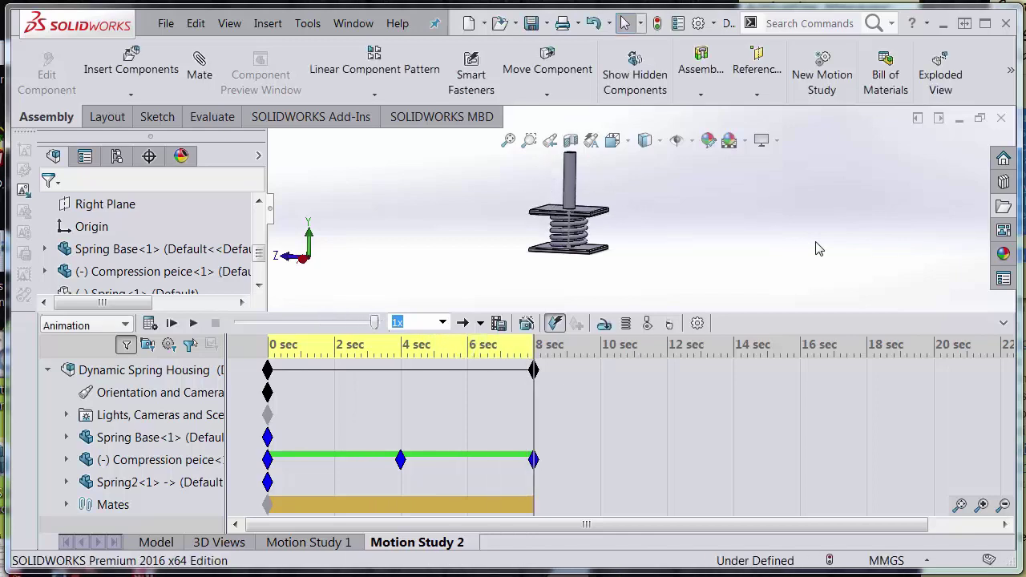
# Step: Save the animation as AVI named Dynamic Spring Housing_2, keeping the 1222 : 258 aspect ratio
pyautogui.click(505, 323)
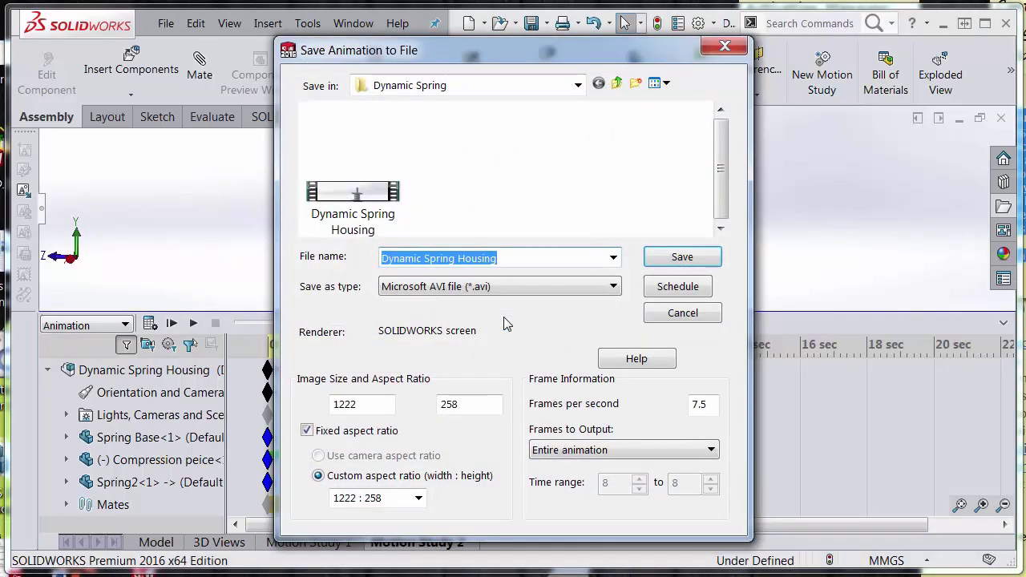
pyautogui.click(520, 293)
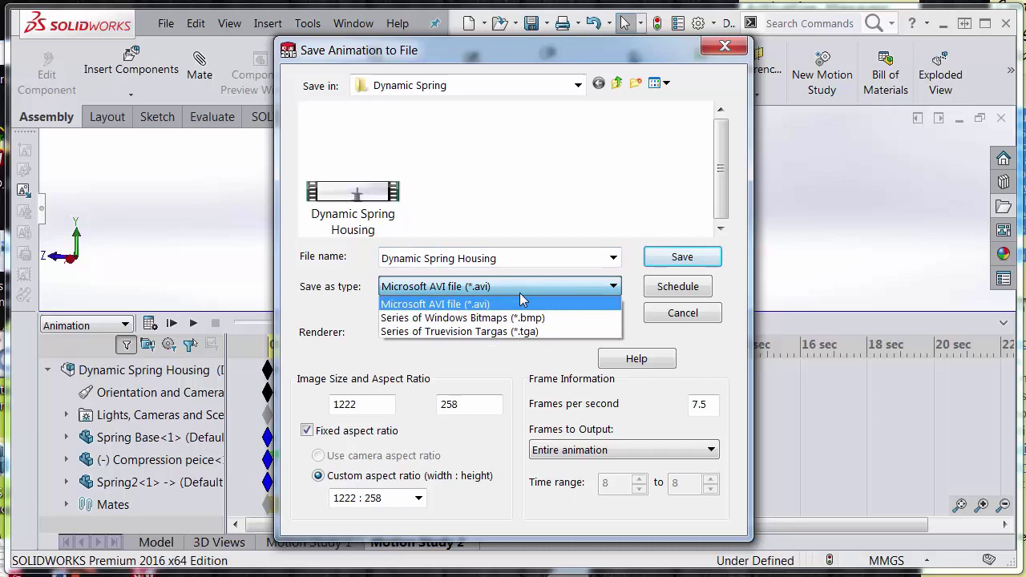
pyautogui.click(521, 302)
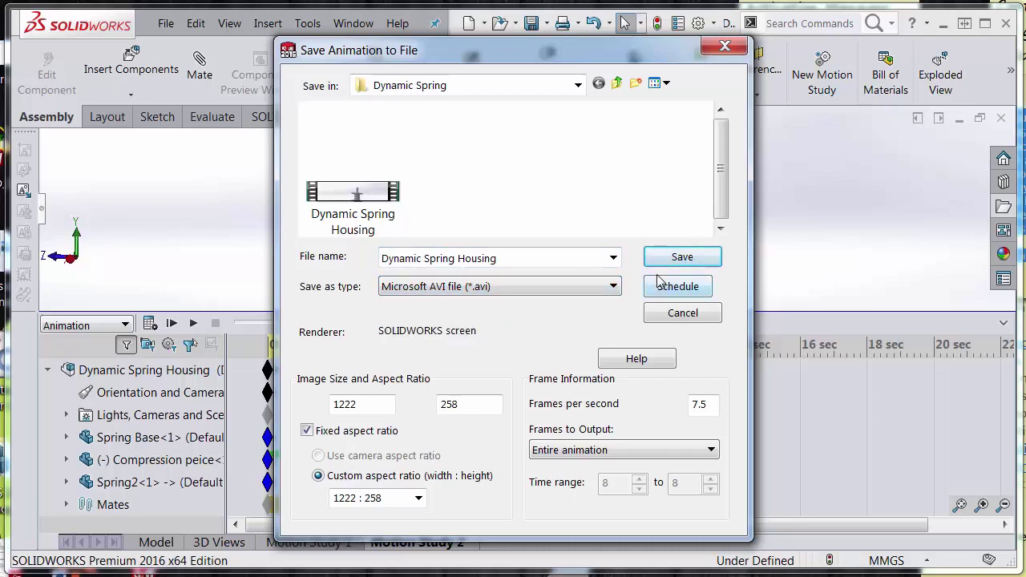
pyautogui.click(420, 499)
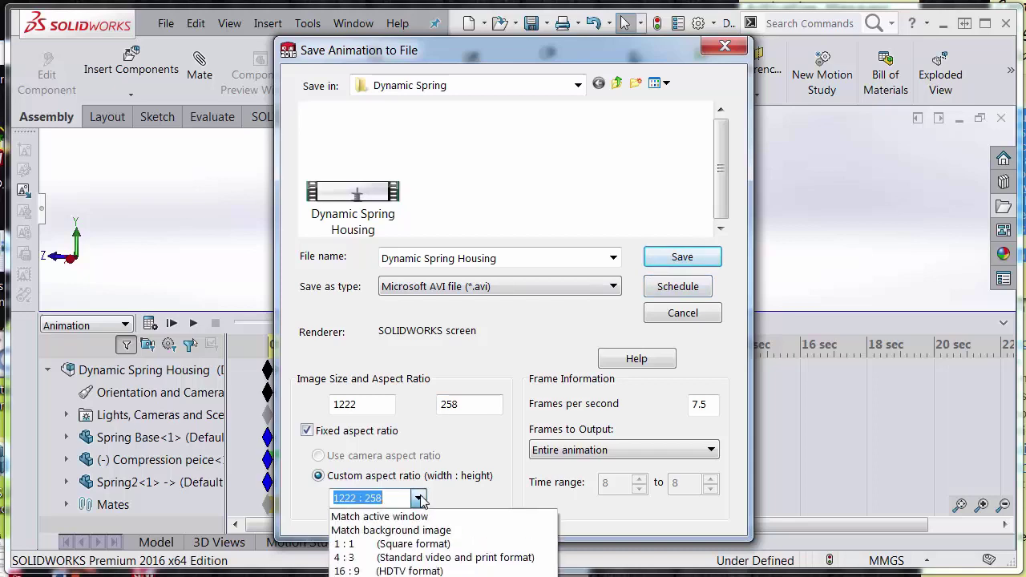
pyautogui.click(420, 498)
pyautogui.click(671, 257)
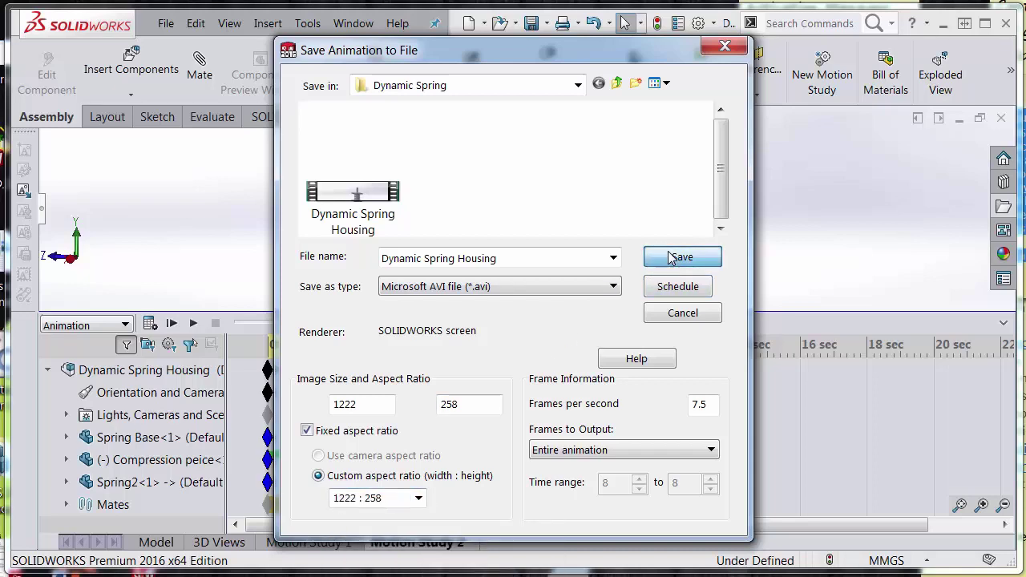
pyautogui.click(531, 259)
pyautogui.doubleClick(532, 258)
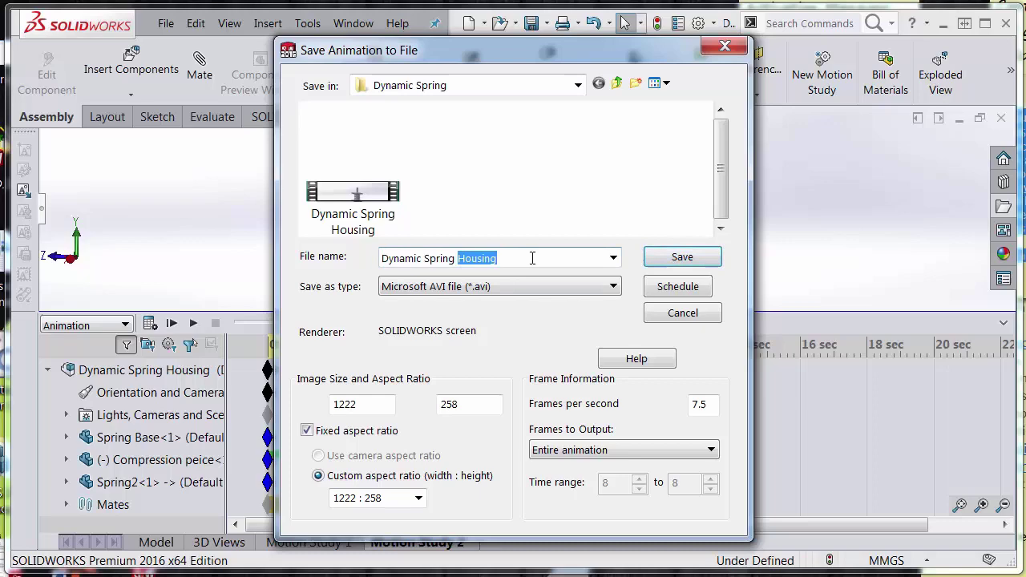
pyautogui.click(532, 258)
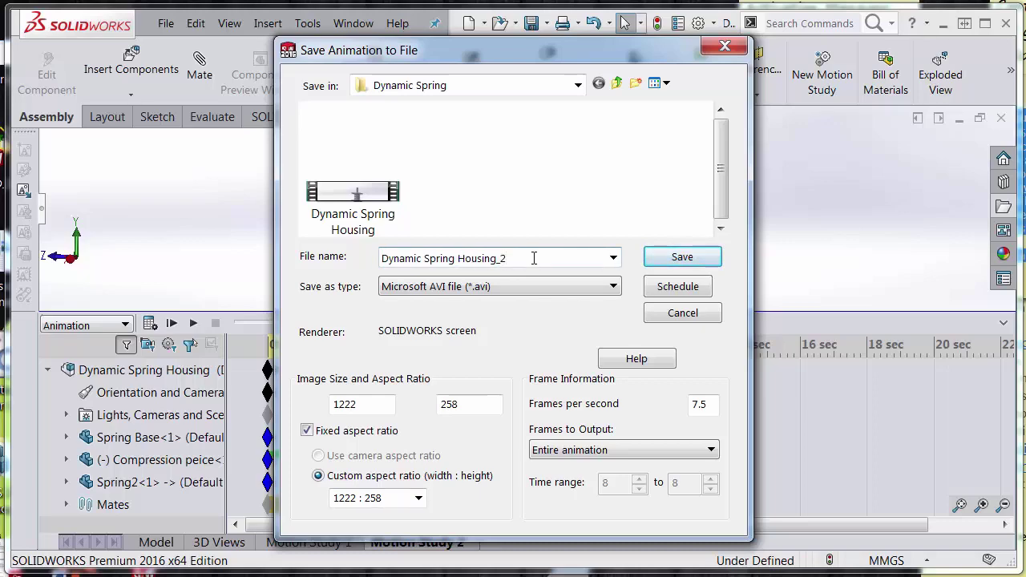
pyautogui.click(693, 258)
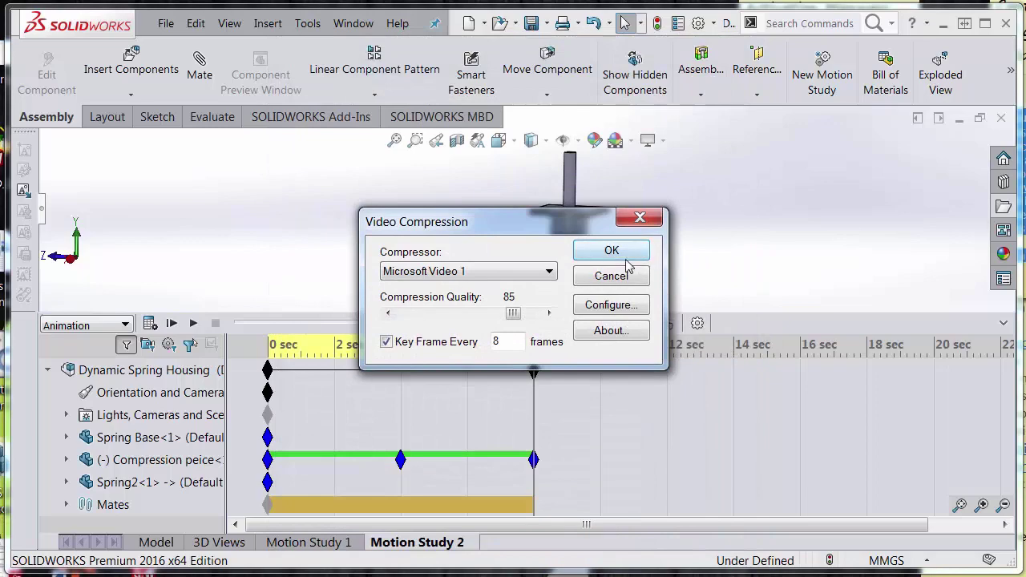
# Step: Accept default video compression, recalculate the study, and open the saved Dynamic Spring Housing_2 video
pyautogui.click(616, 253)
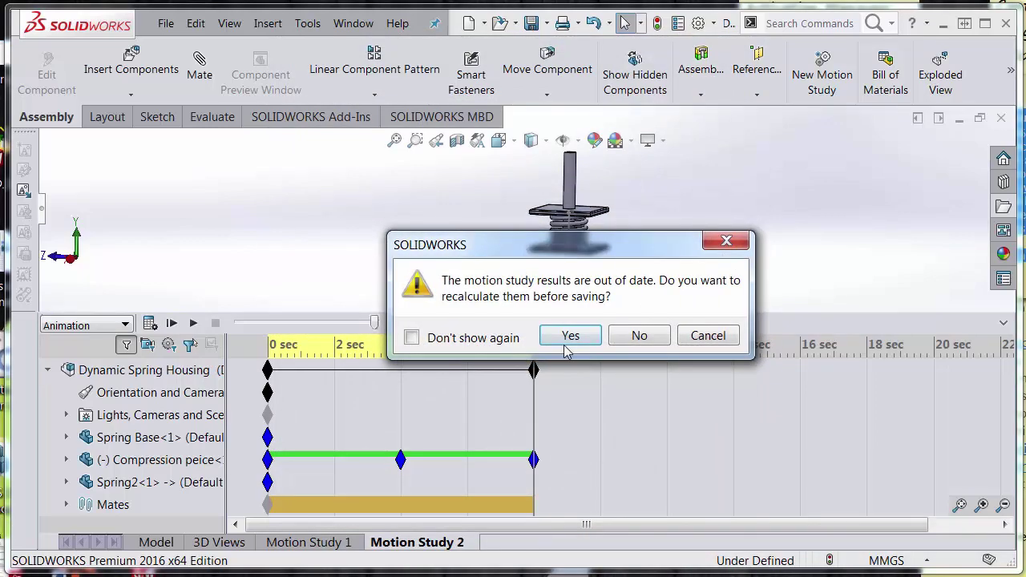
pyautogui.click(572, 337)
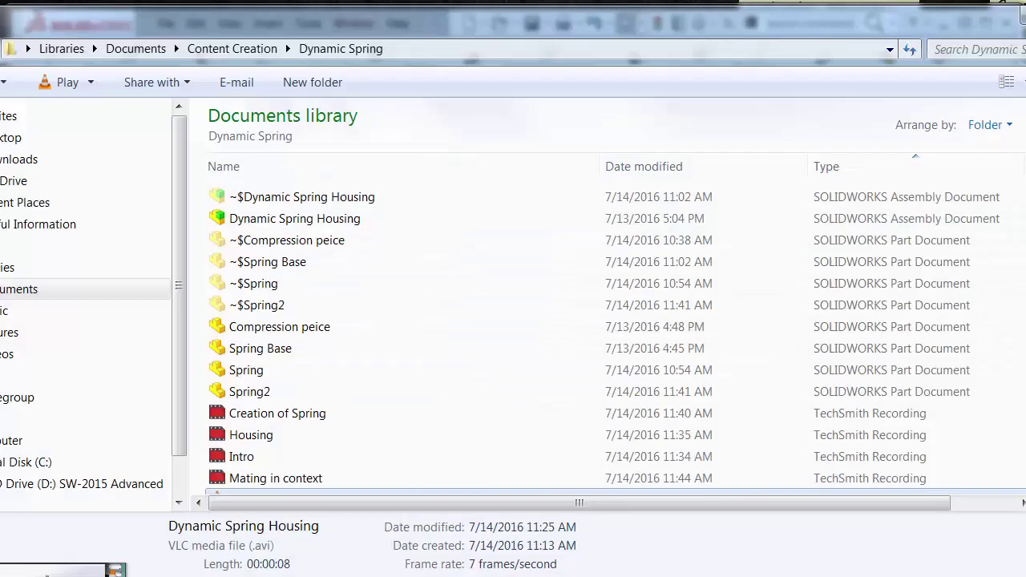
pyautogui.scroll(-1, 419, 408)
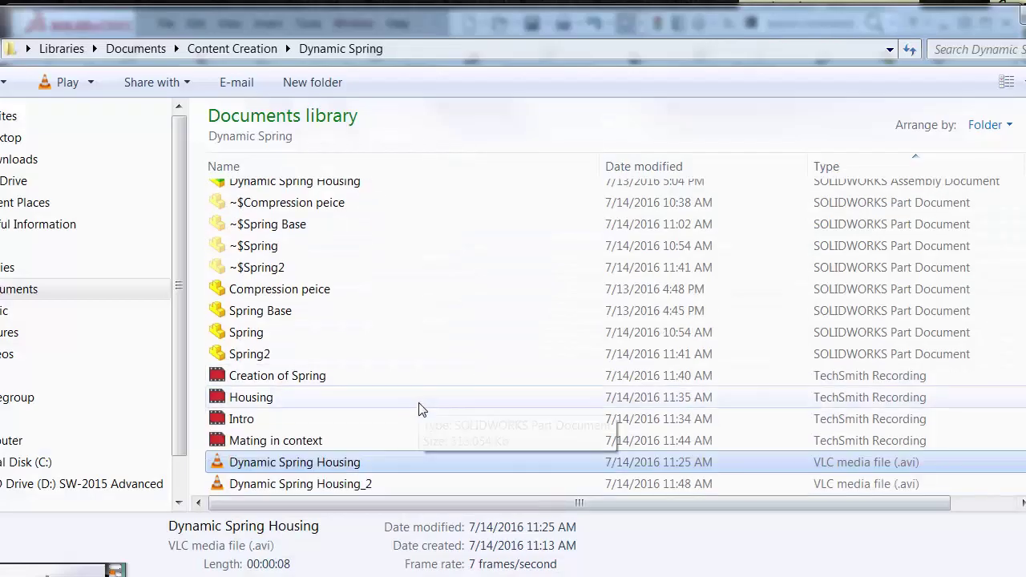
pyautogui.click(331, 485)
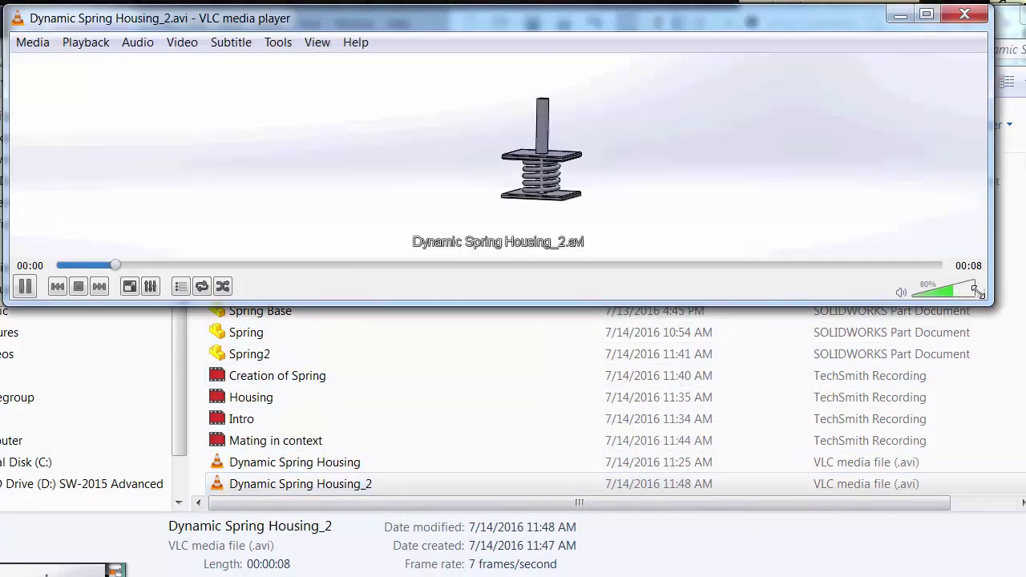
# Step: Enlarge the VLC window to nearly full screen while the animation plays
pyautogui.moveTo(978, 291); pyautogui.dragTo(1025, 551)
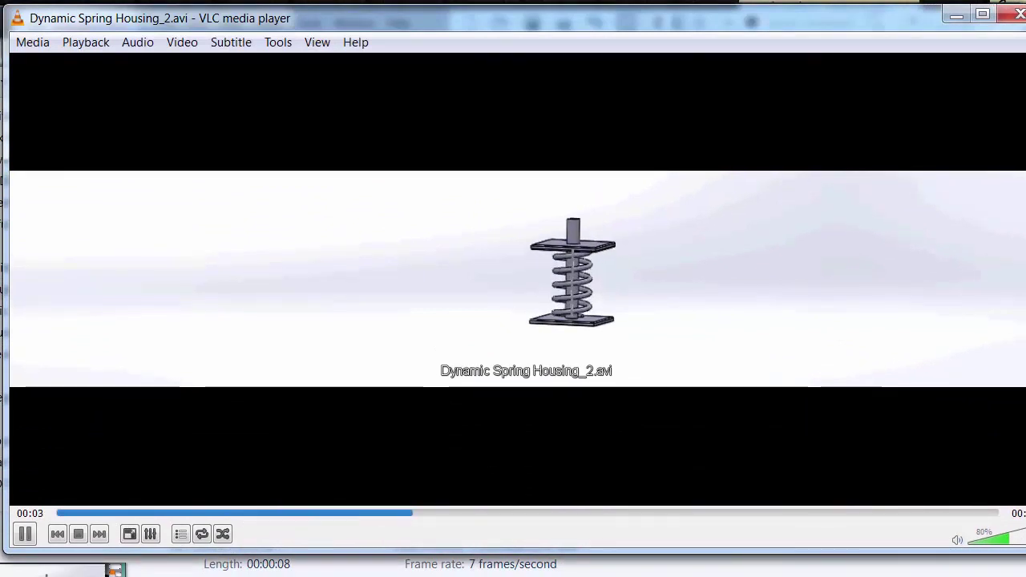